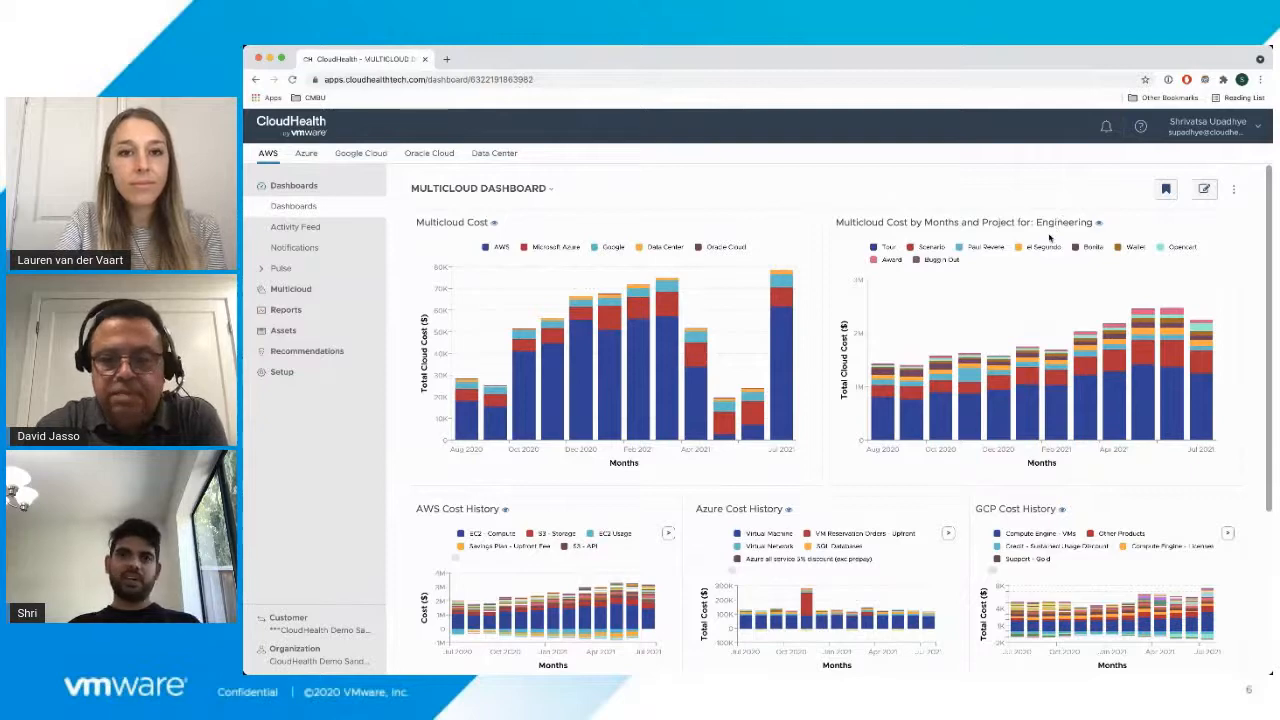
- Look over the Multicloud Dashboard's cost charts and totals and start a new dashboard
scroll(1050, 236, down, 3)
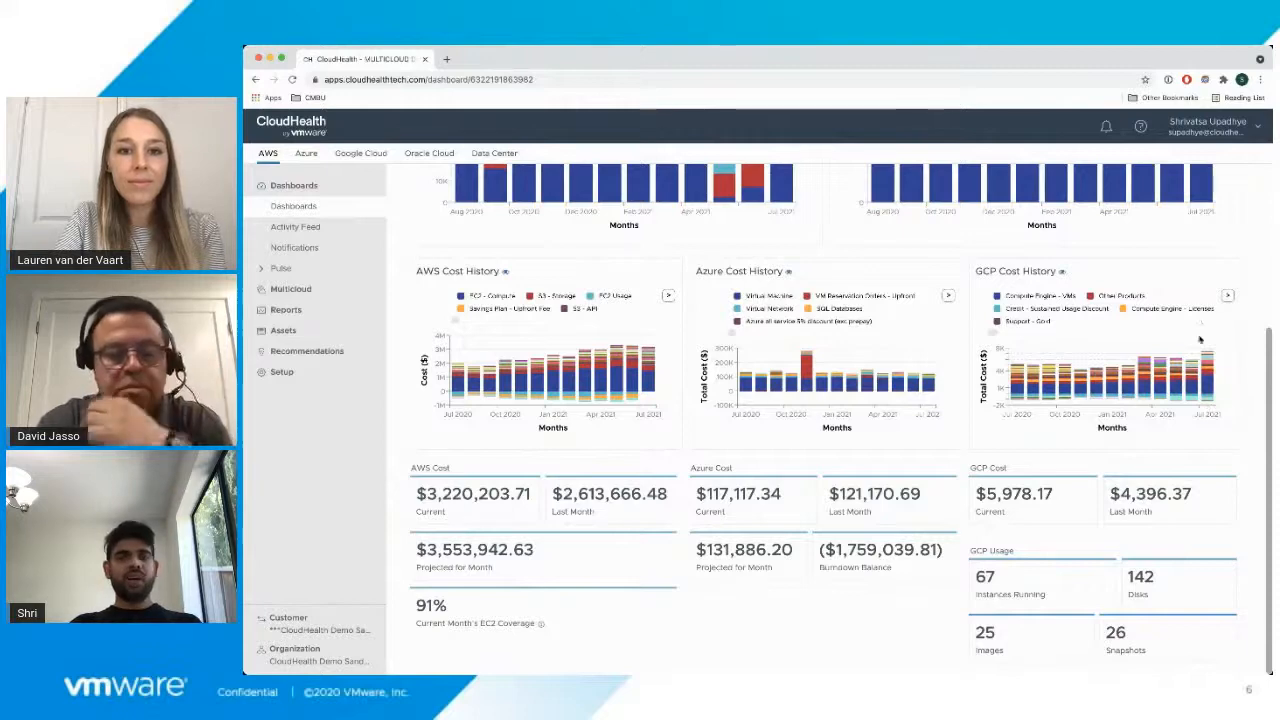
scroll(1195, 311, up, 5)
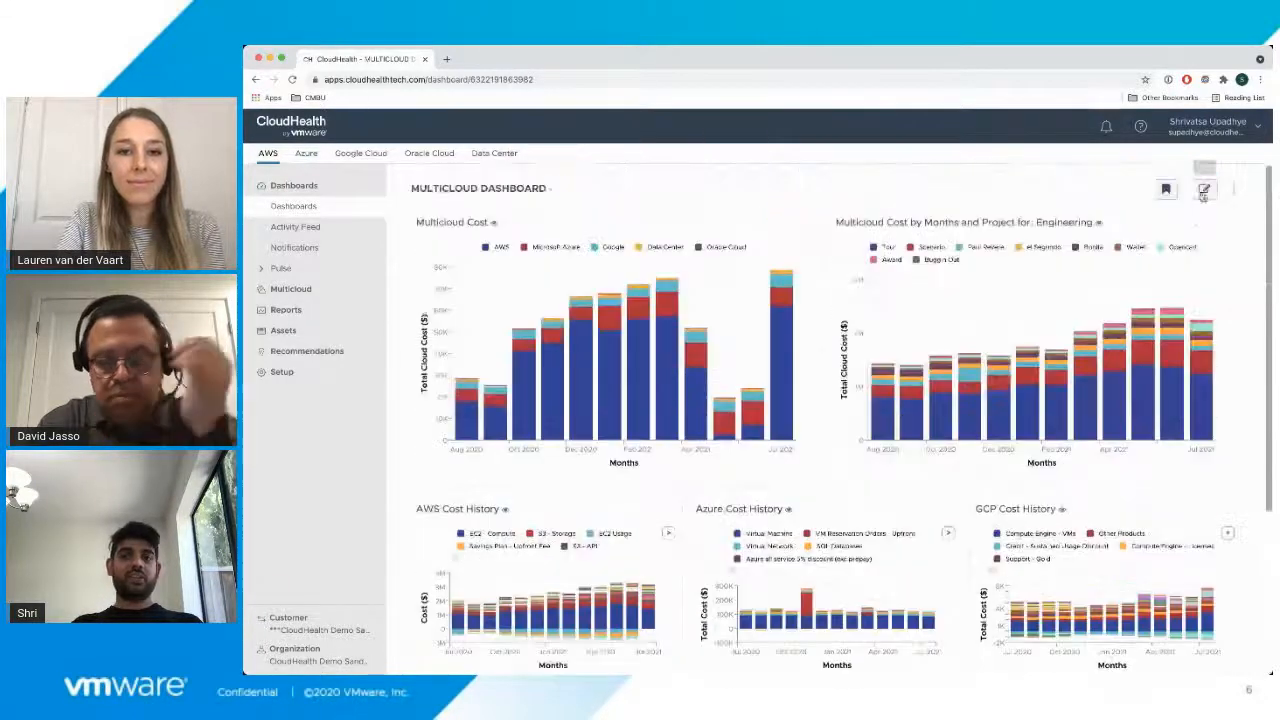
click(1233, 193)
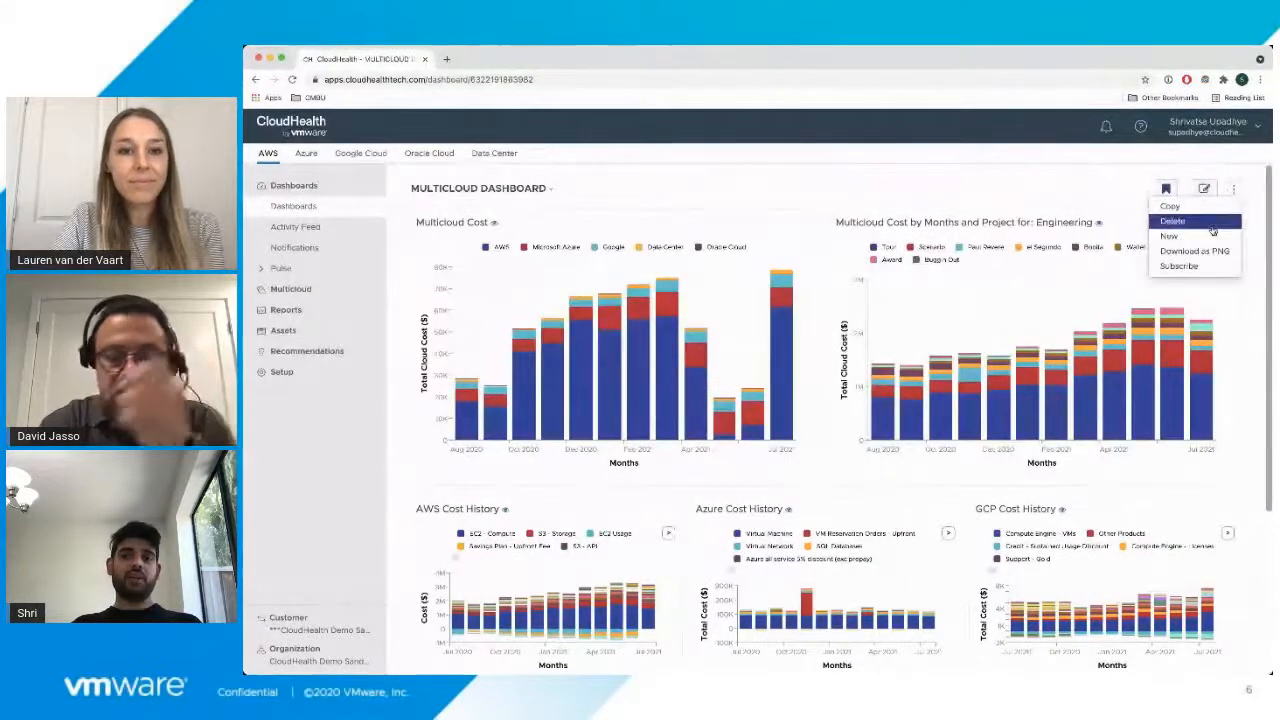
click(1213, 237)
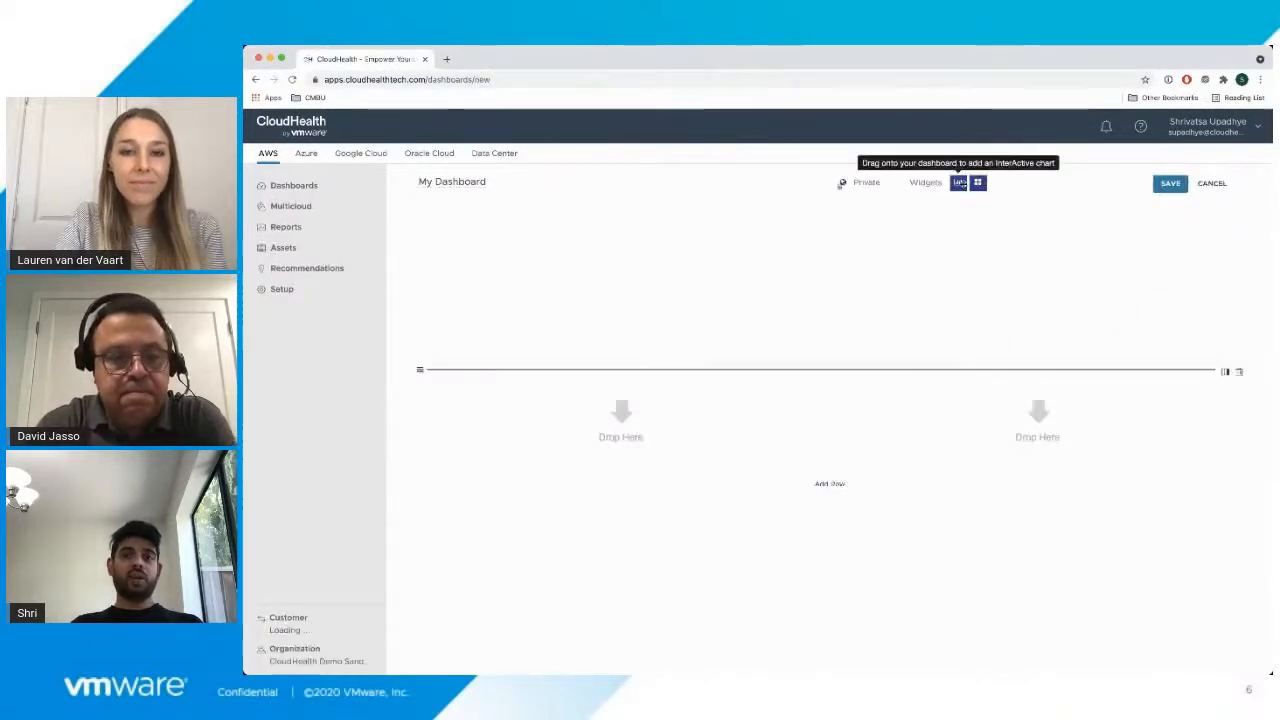
- Add a chart widget to the first slot using the AWS cloud, Performance theme and ELB Requests report
drag(958, 182, 620, 432)
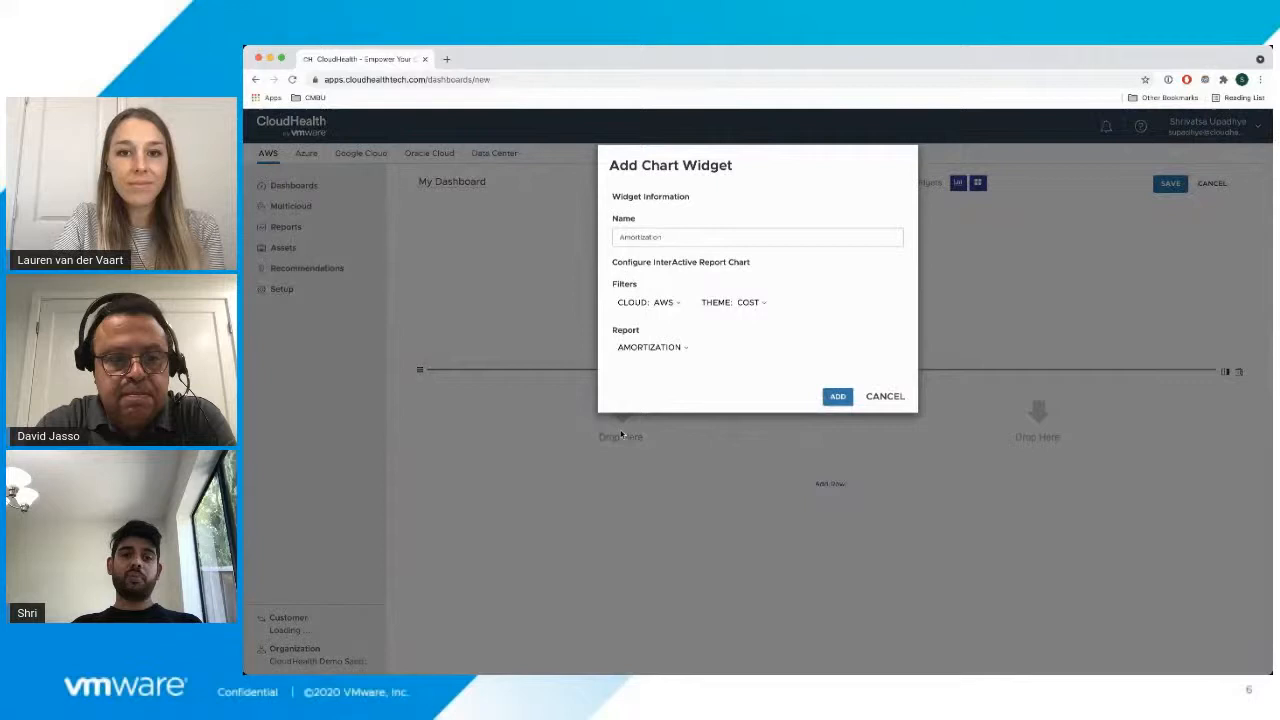
click(764, 305)
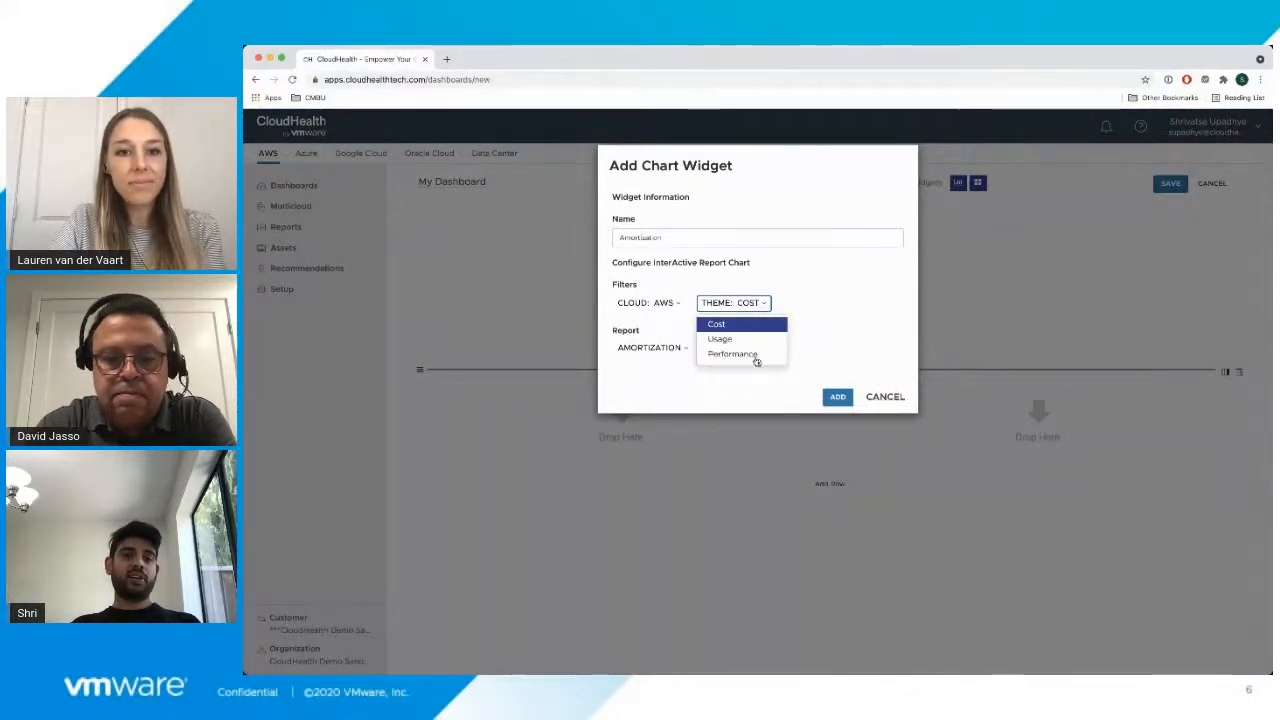
click(755, 357)
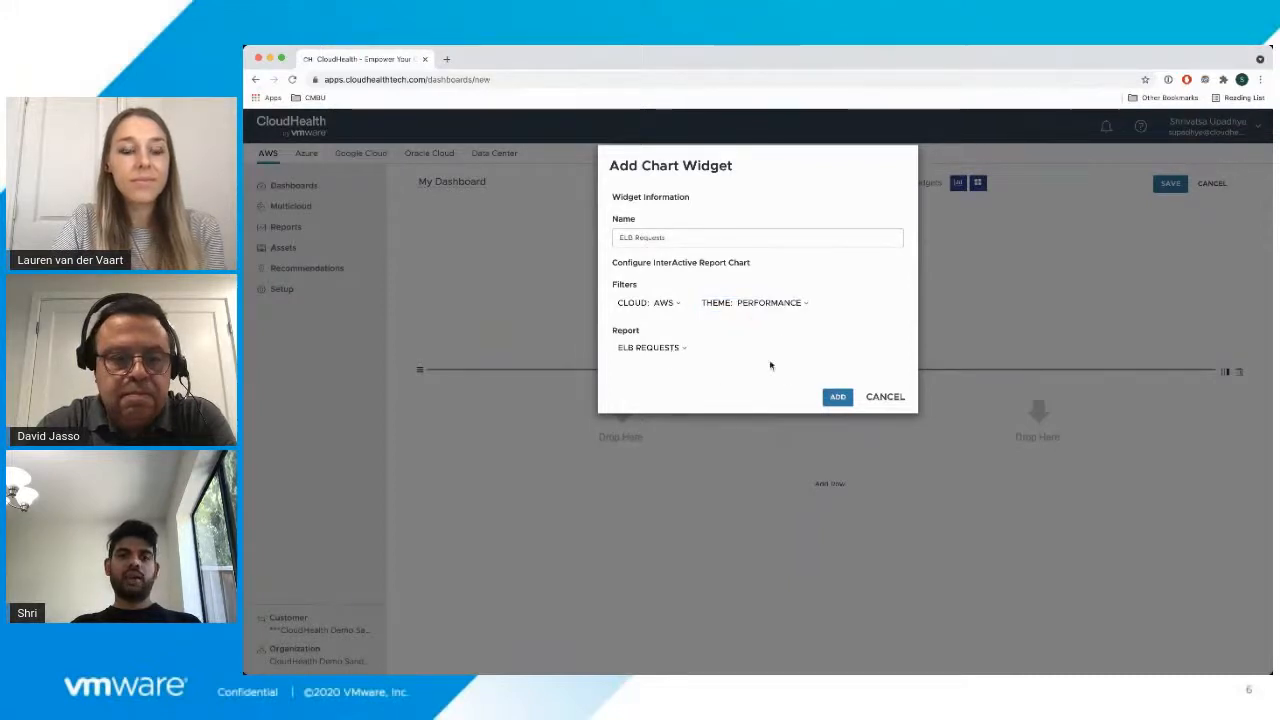
click(683, 349)
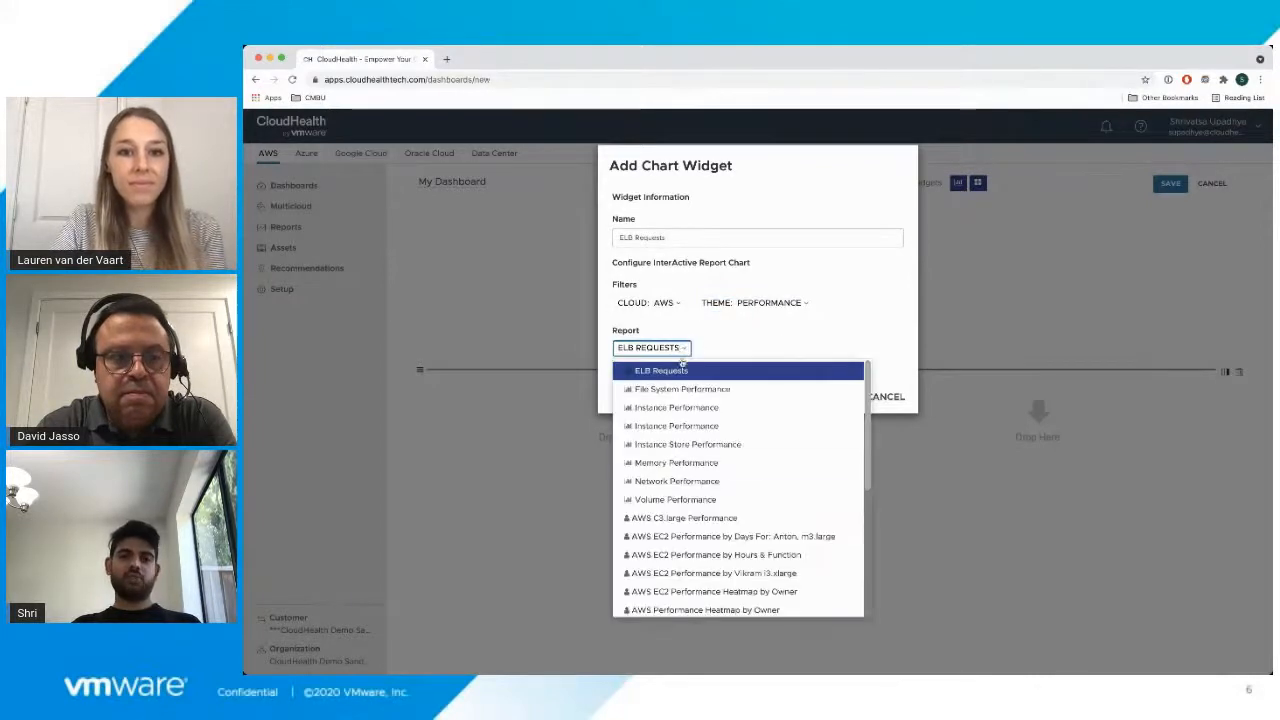
click(684, 358)
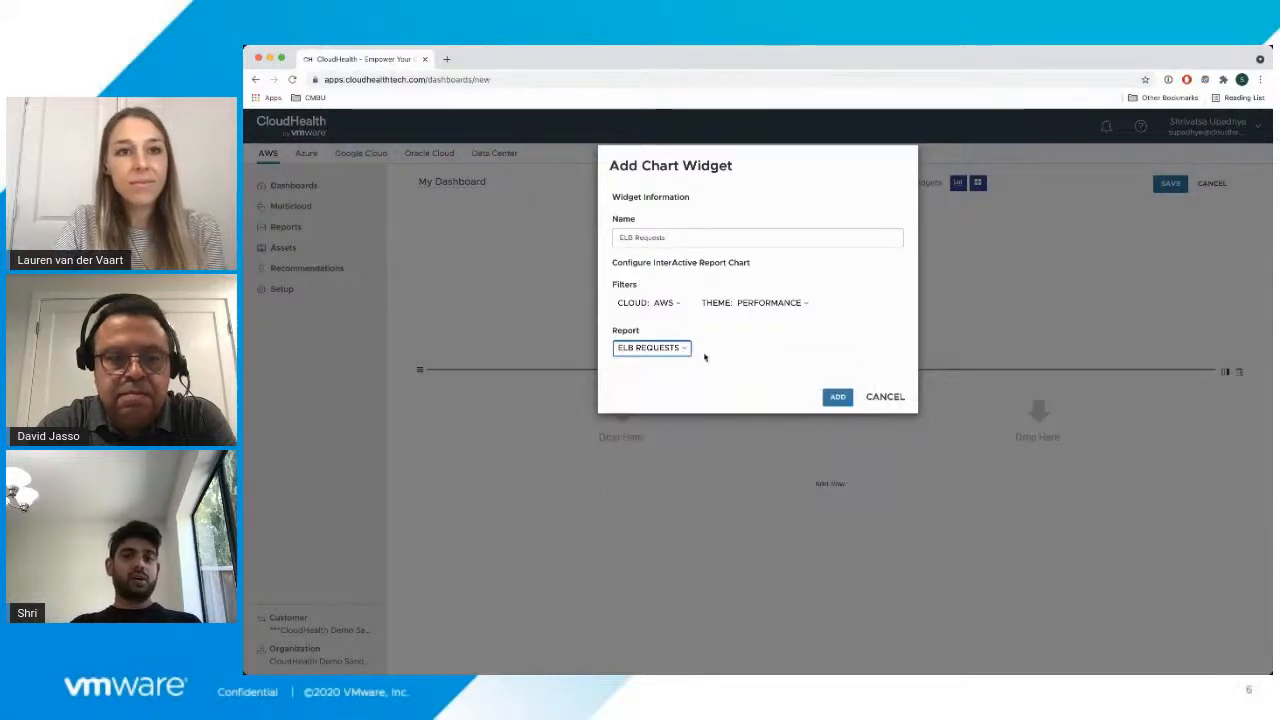
click(838, 397)
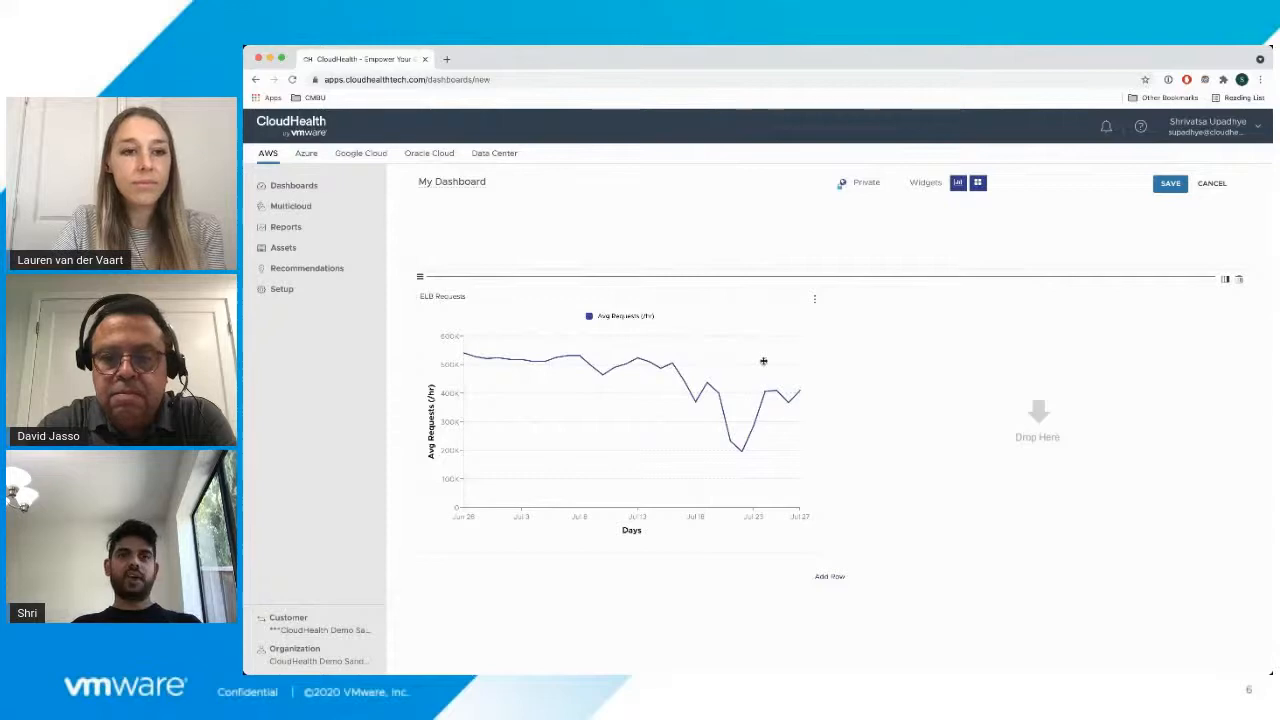
- Add a rack widget to the empty slot with the cloud set to Azure and the rack set to Azure Usage
drag(978, 184, 931, 394)
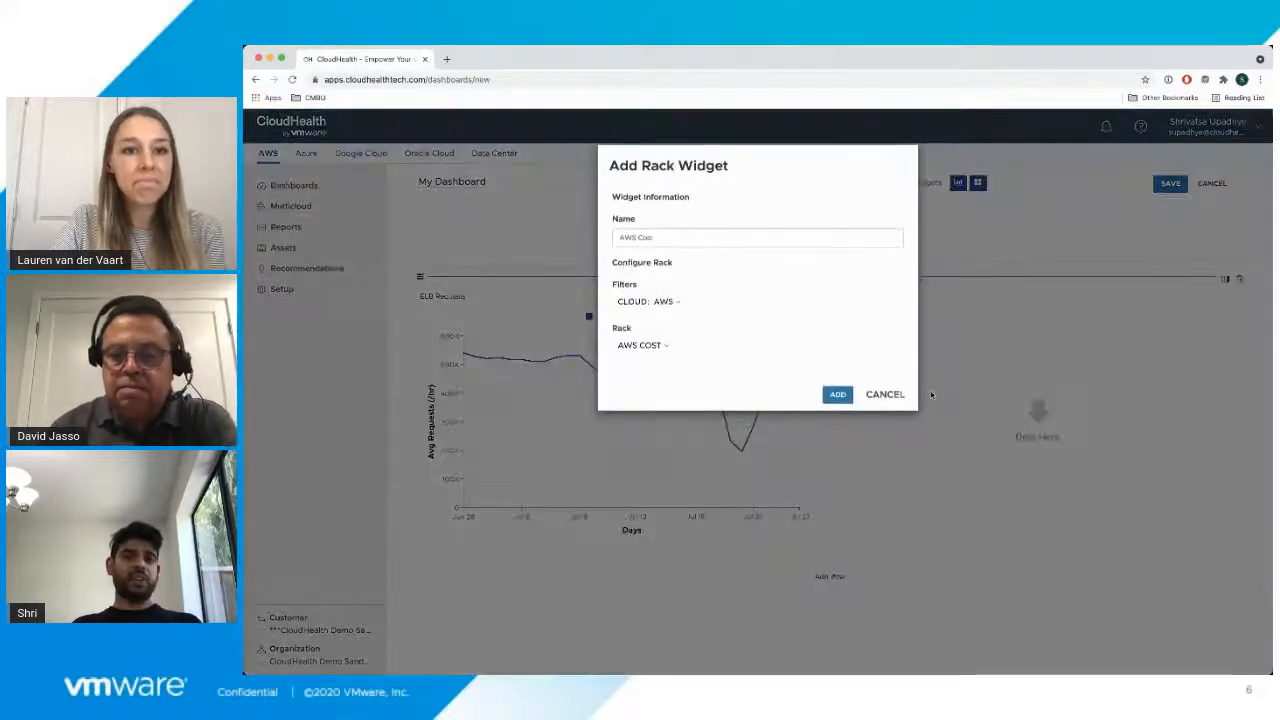
click(665, 302)
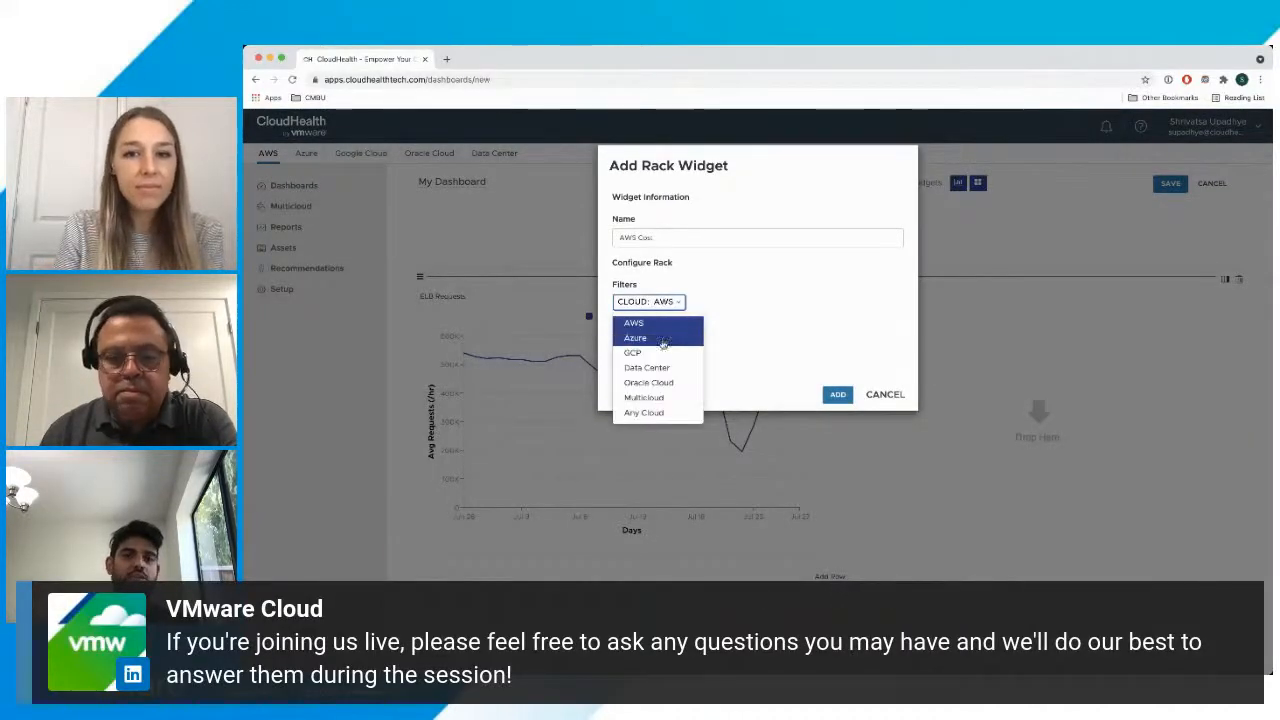
click(663, 340)
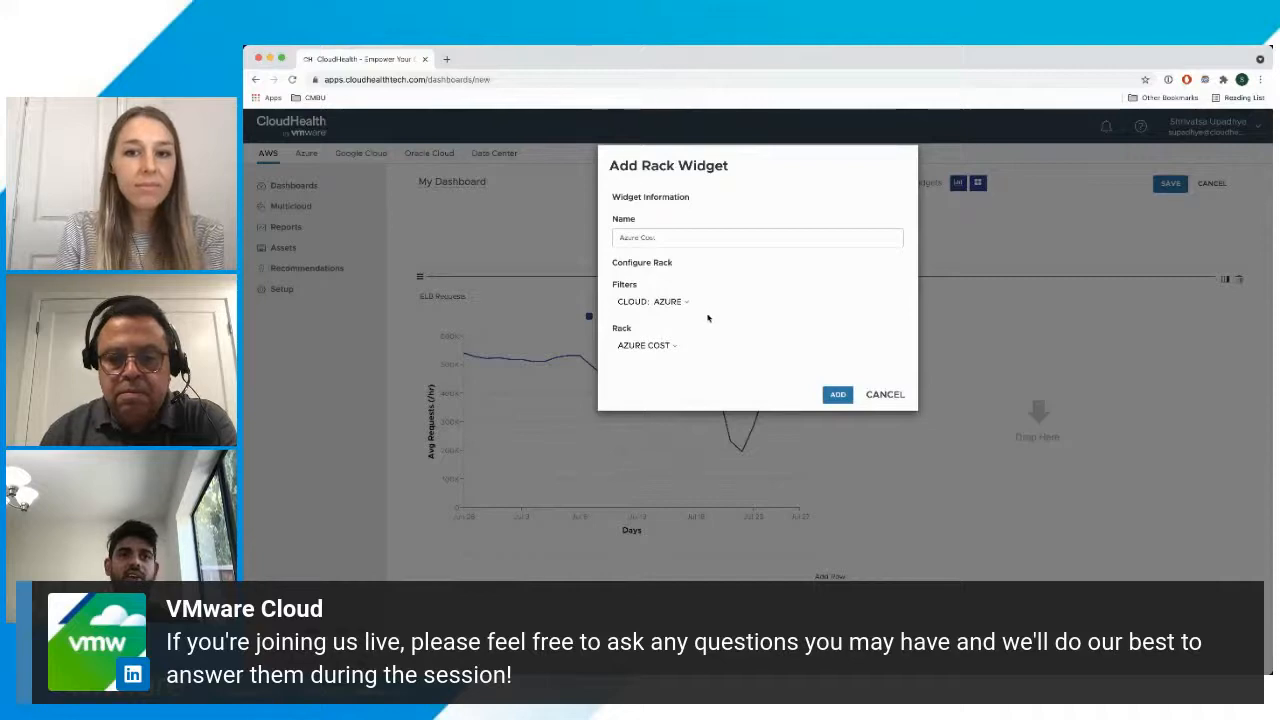
click(672, 348)
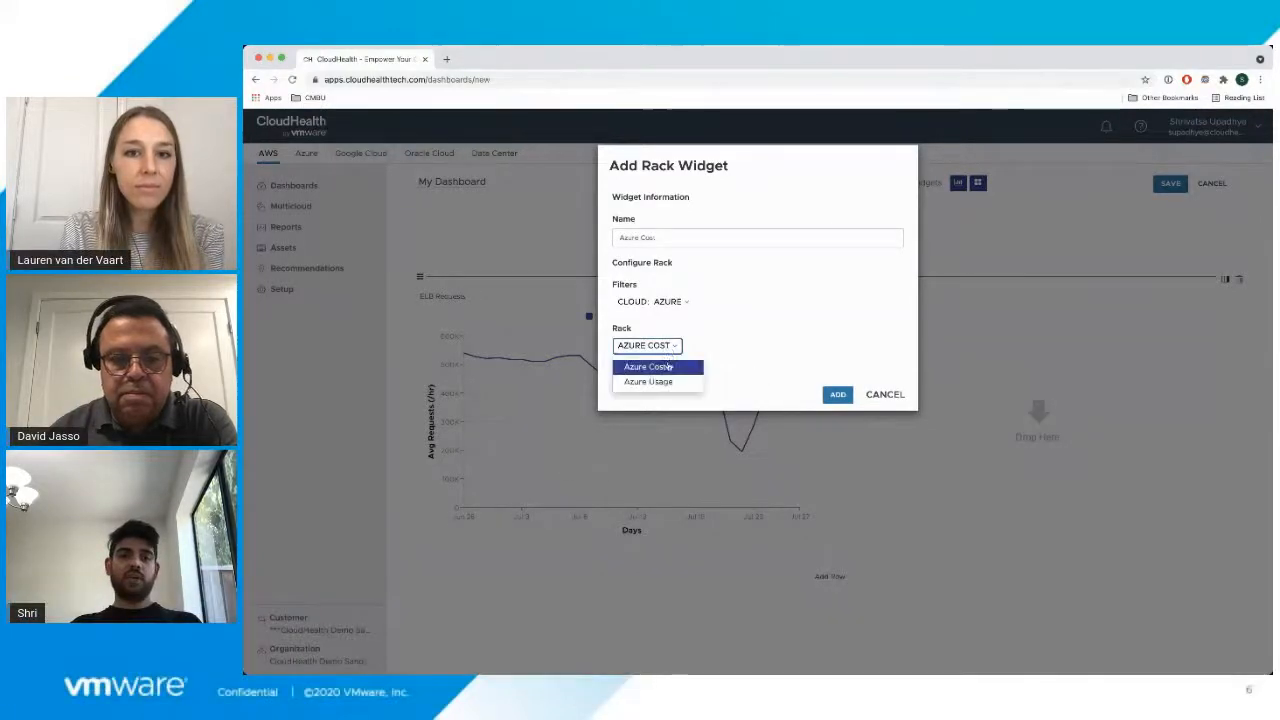
click(652, 381)
click(837, 394)
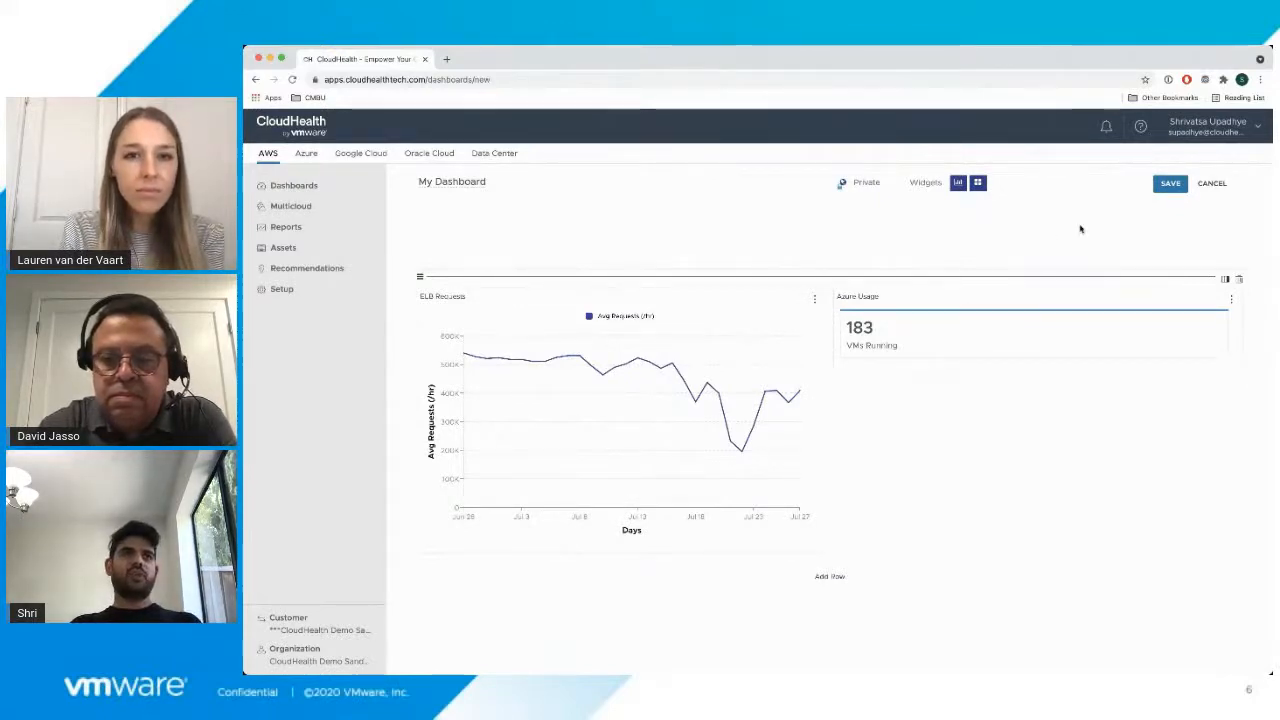
- Leave the new dashboard without saving and open the AWS Cost History report
click(310, 188)
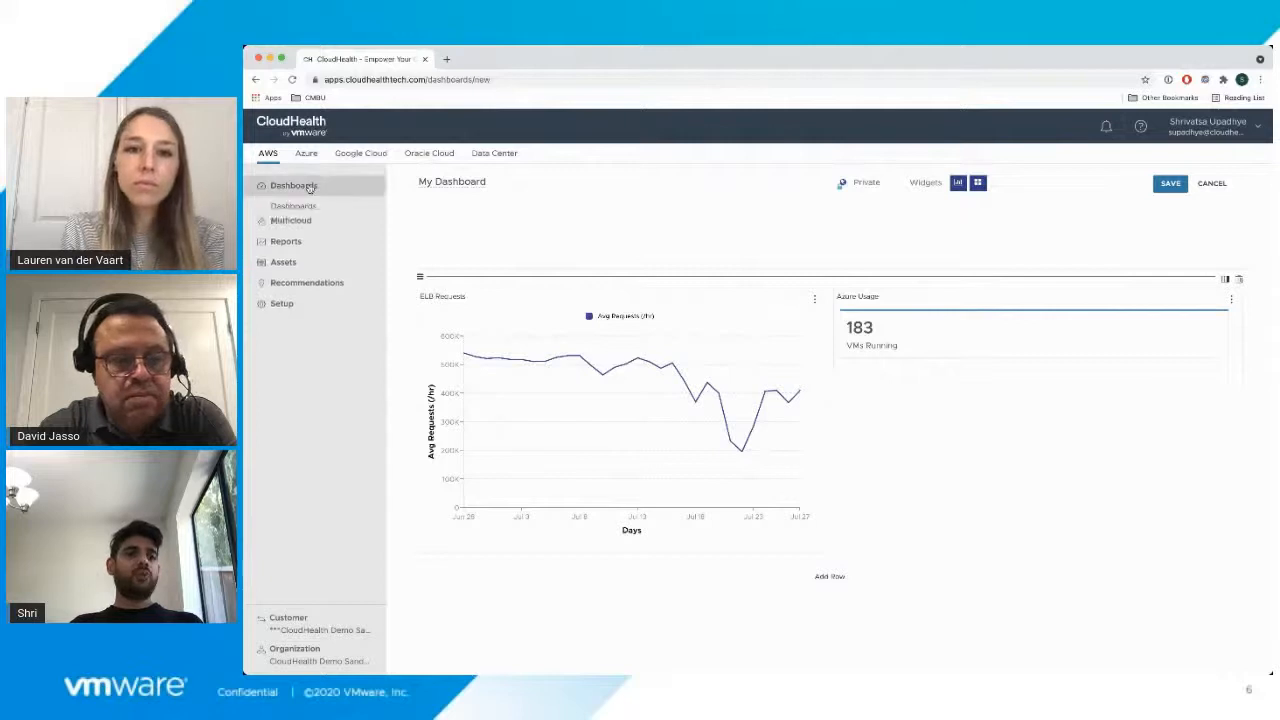
click(312, 207)
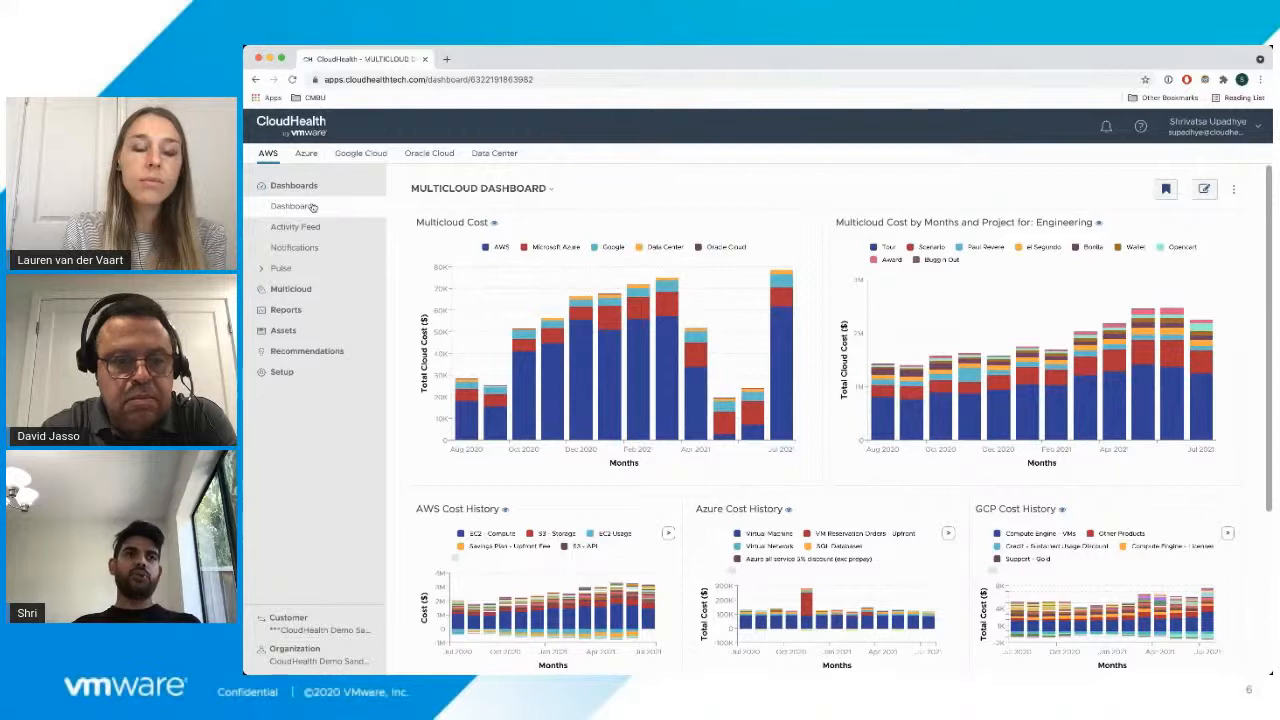
click(314, 289)
click(316, 252)
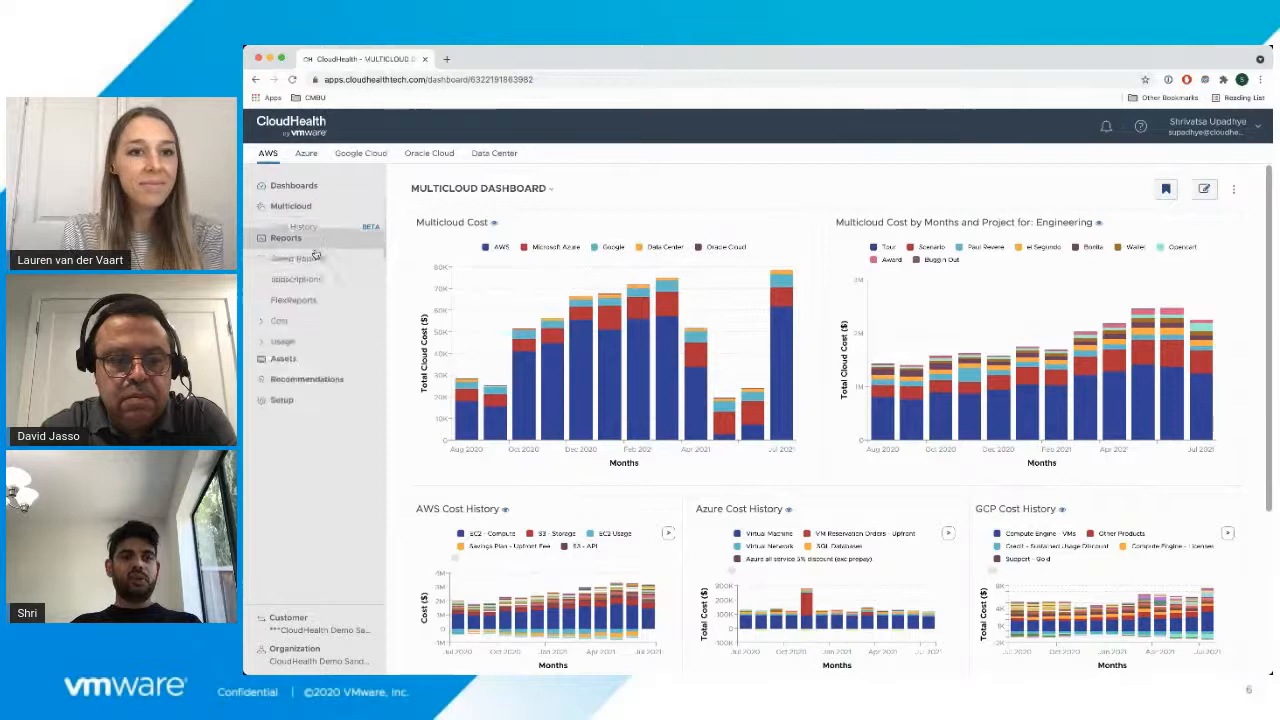
click(316, 310)
click(316, 336)
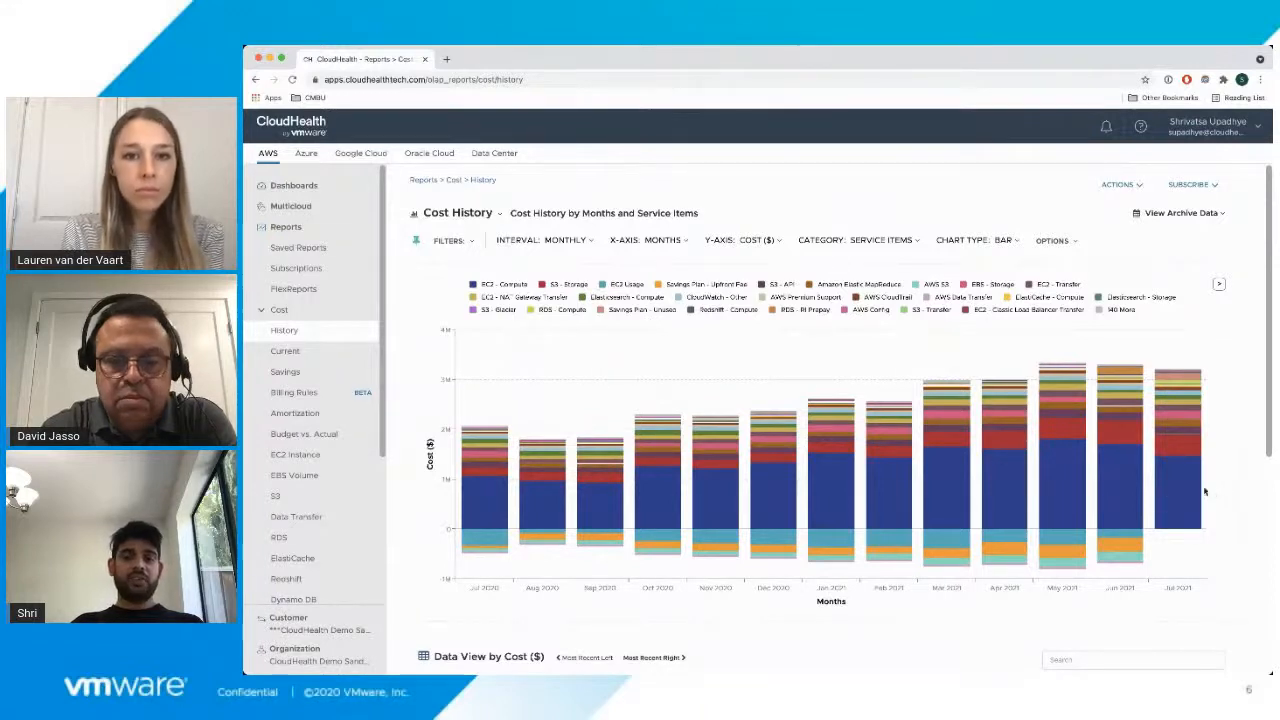
- Examine the monthly costs per service item in the Cost History chart and its data table
mouse_move(1178, 489)
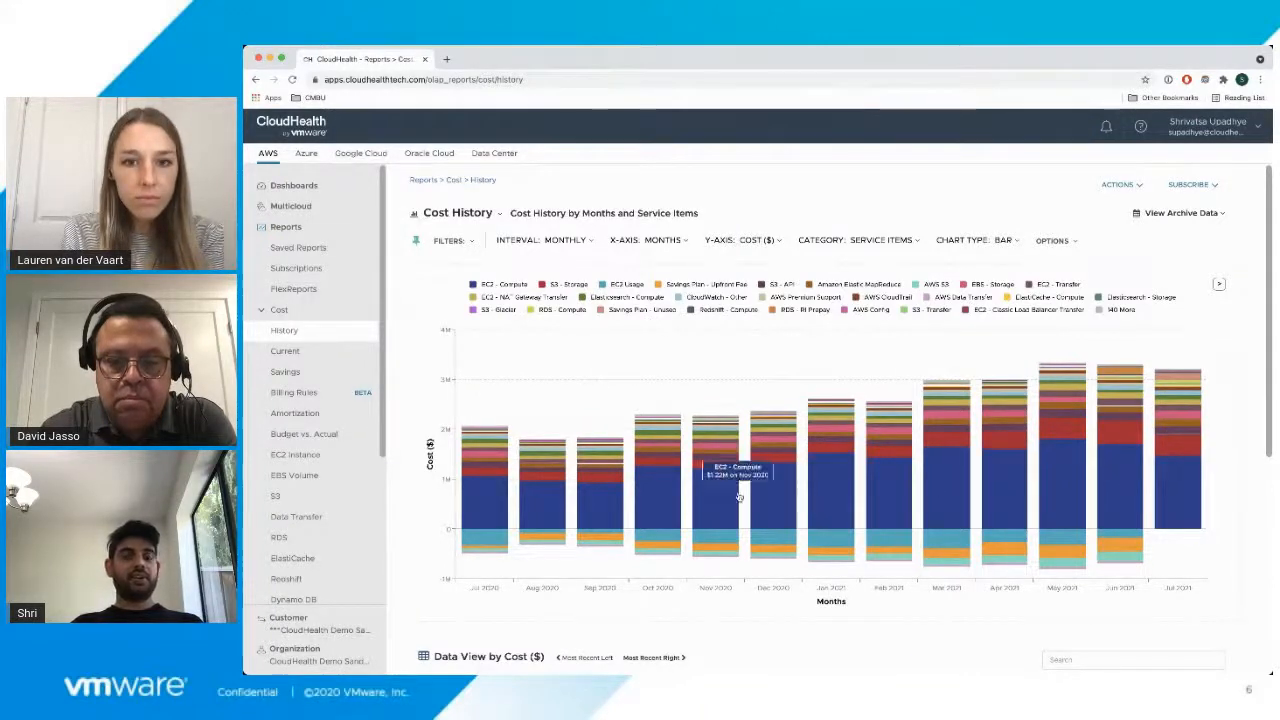
mouse_move(617, 499)
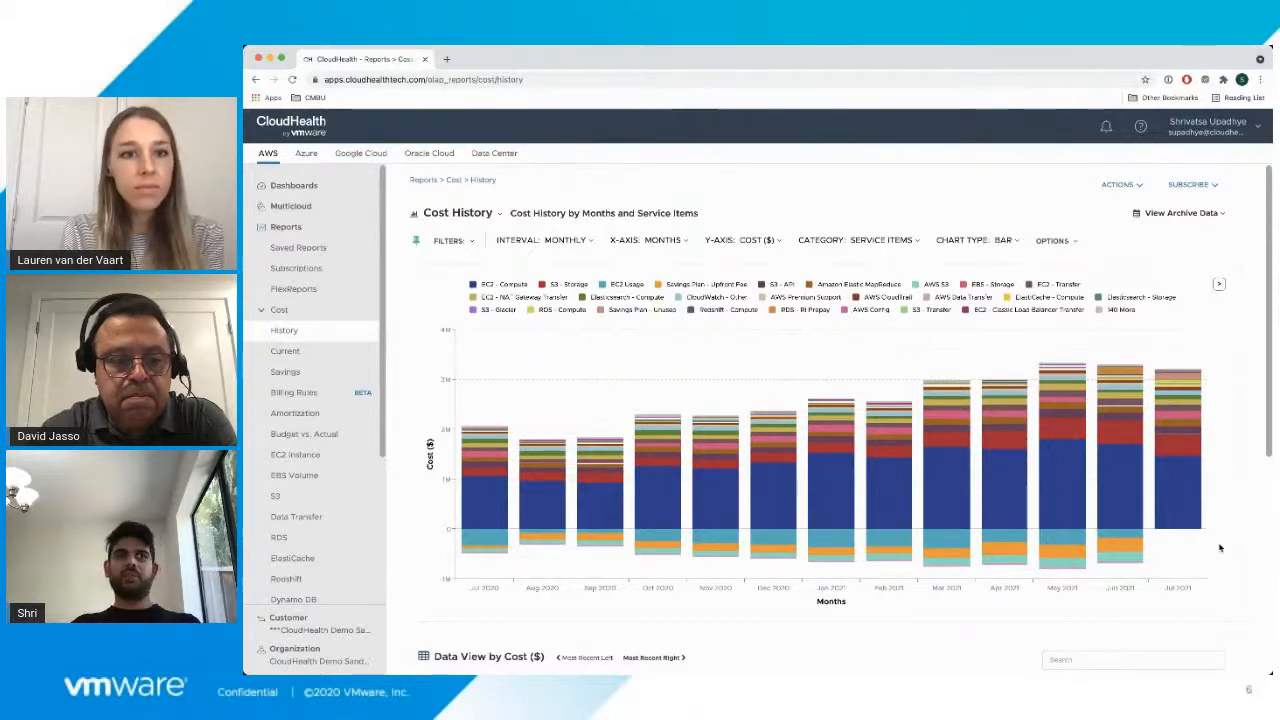
scroll(1219, 547, down, 2)
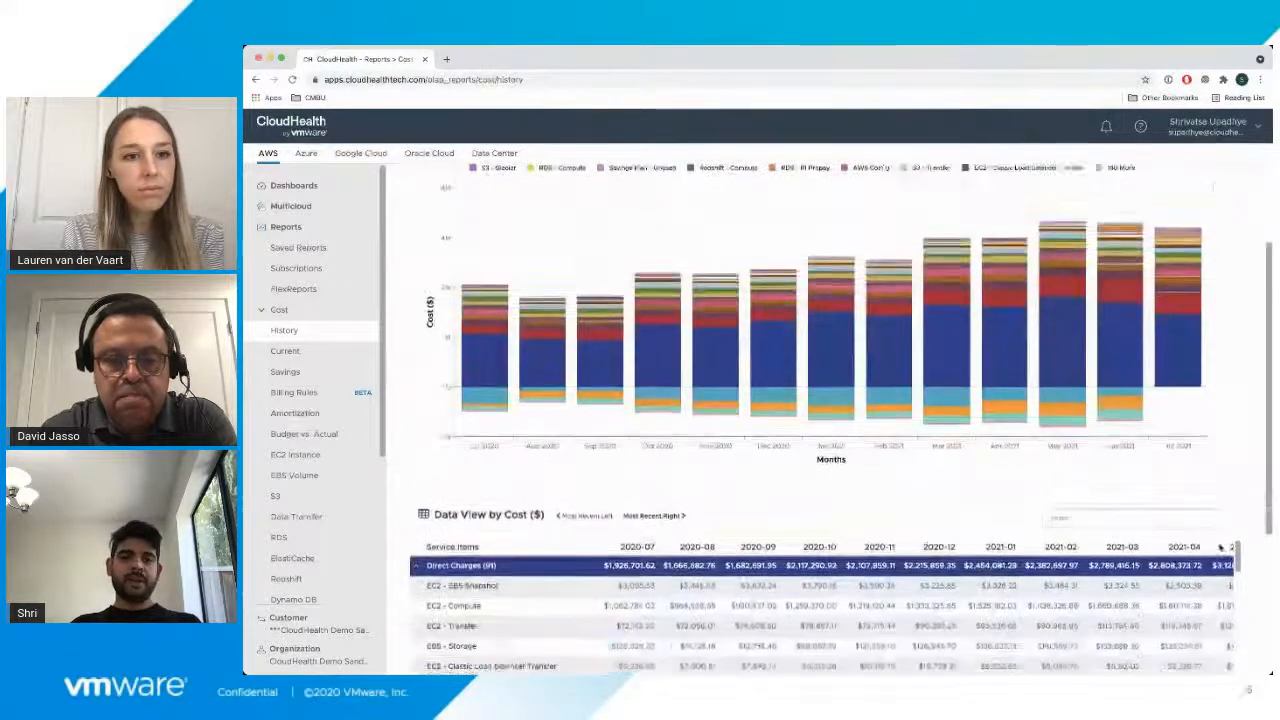
scroll(1222, 546, up, 2)
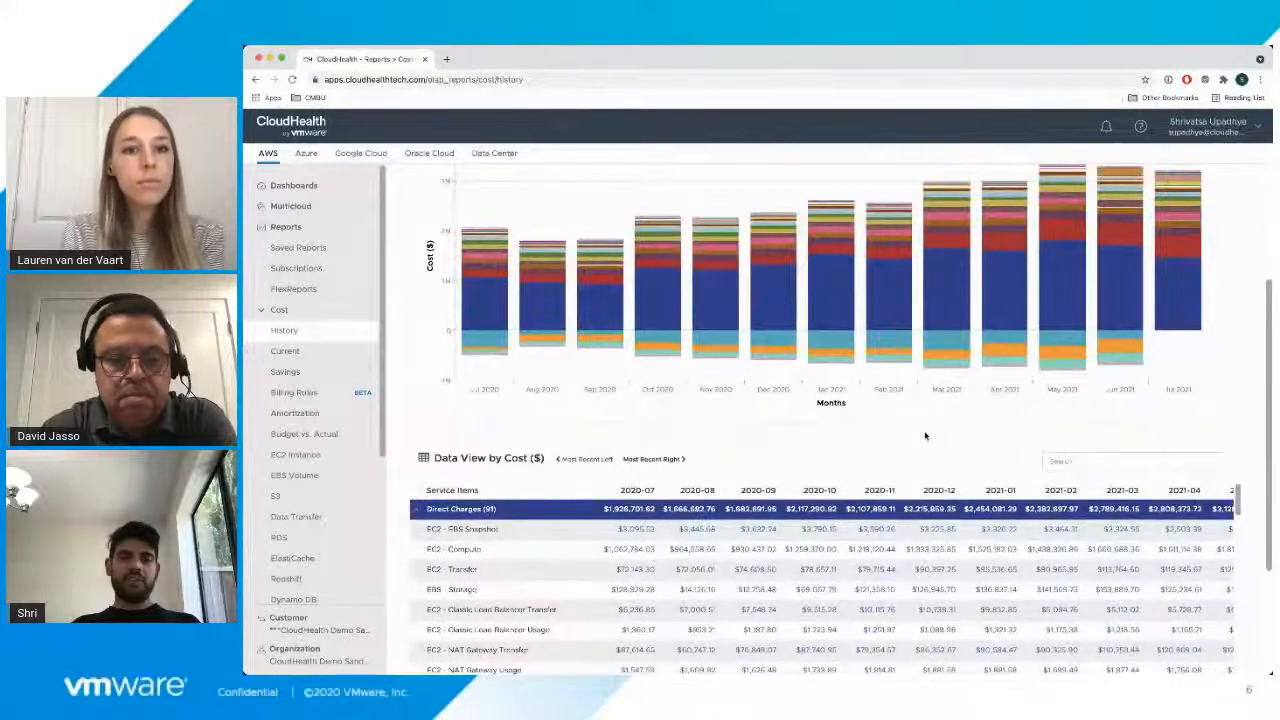
scroll(926, 436, down, 2)
scroll(894, 514, down, 5)
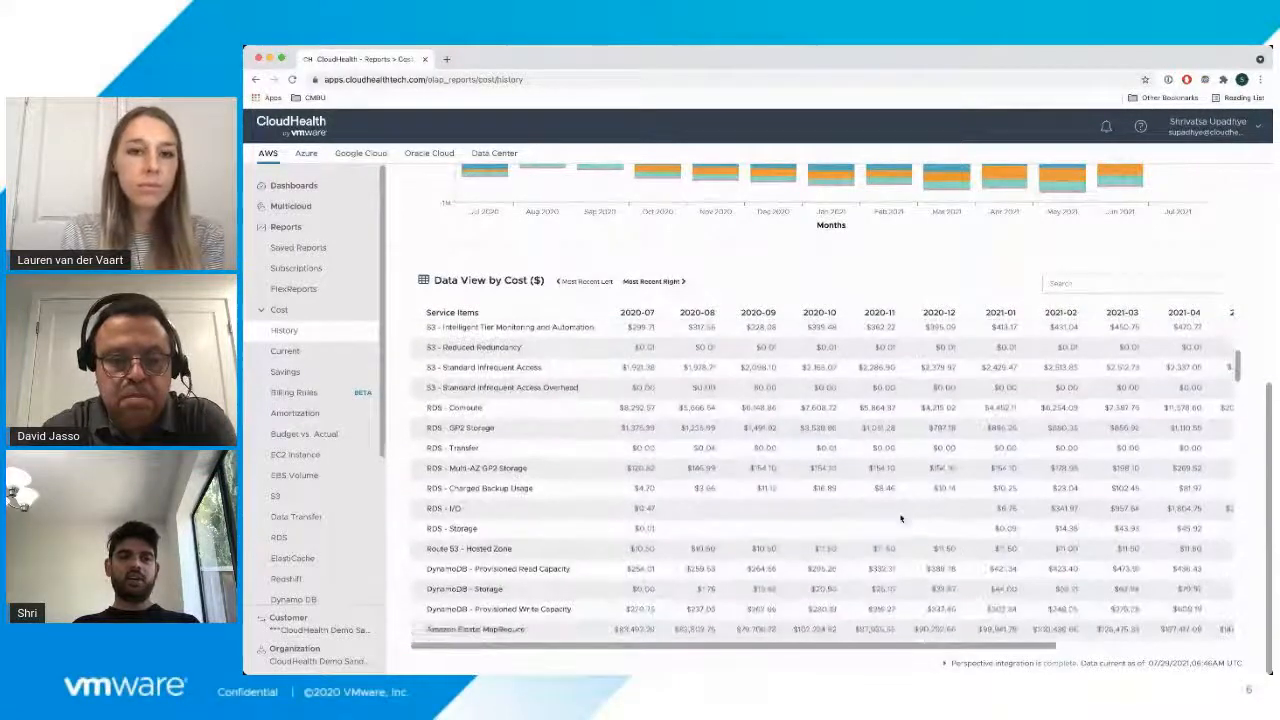
scroll(900, 517, up, 5)
scroll(900, 517, up, 4)
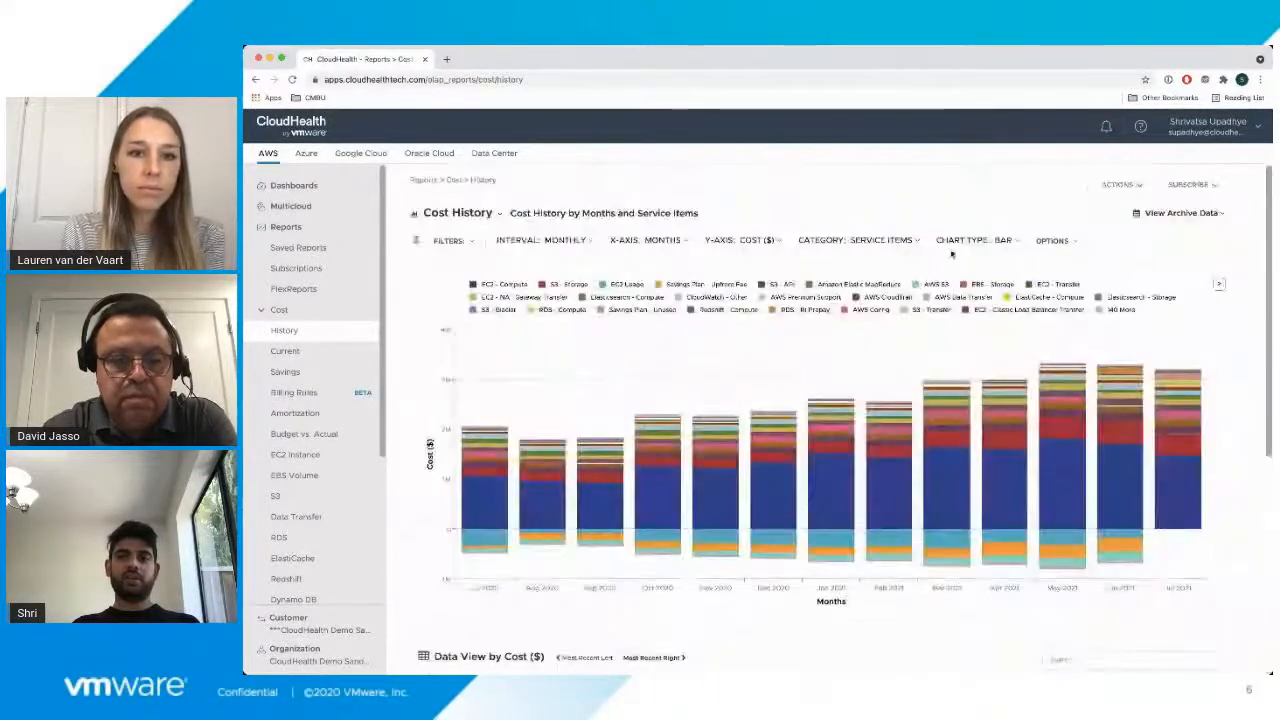
- Look through the Cost History report's action and subscription options
click(1120, 189)
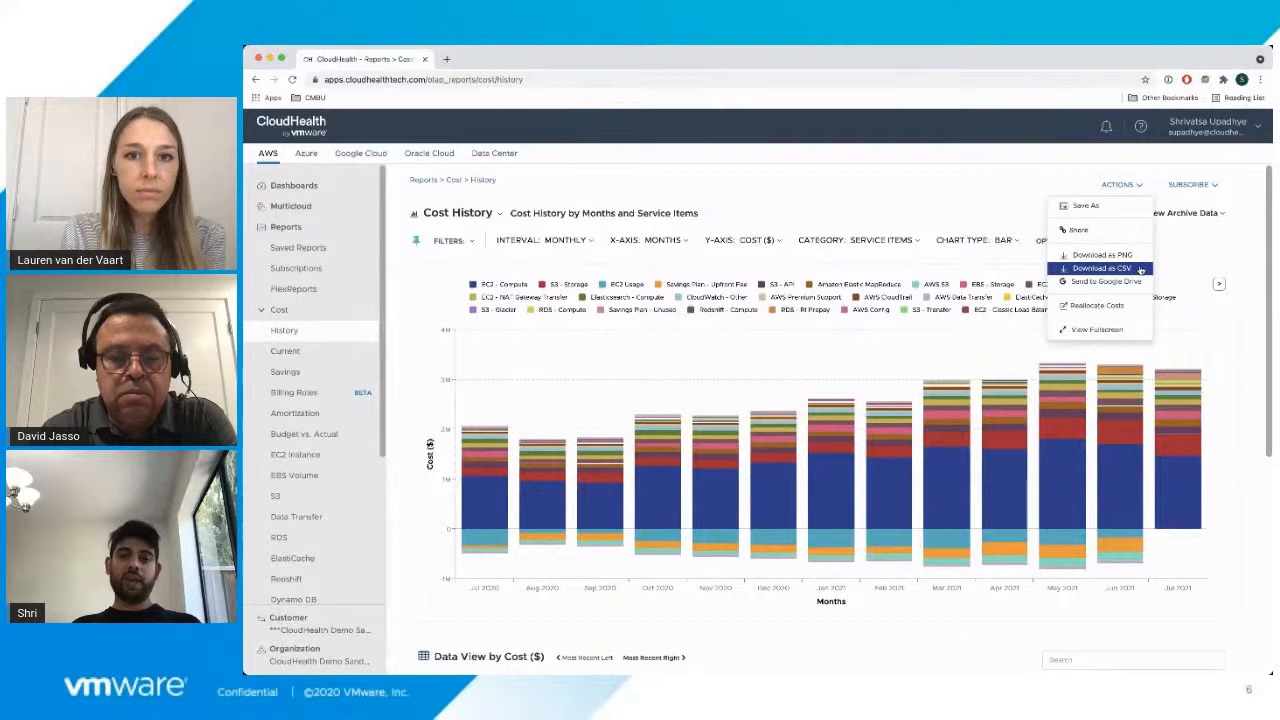
click(1052, 169)
click(1199, 188)
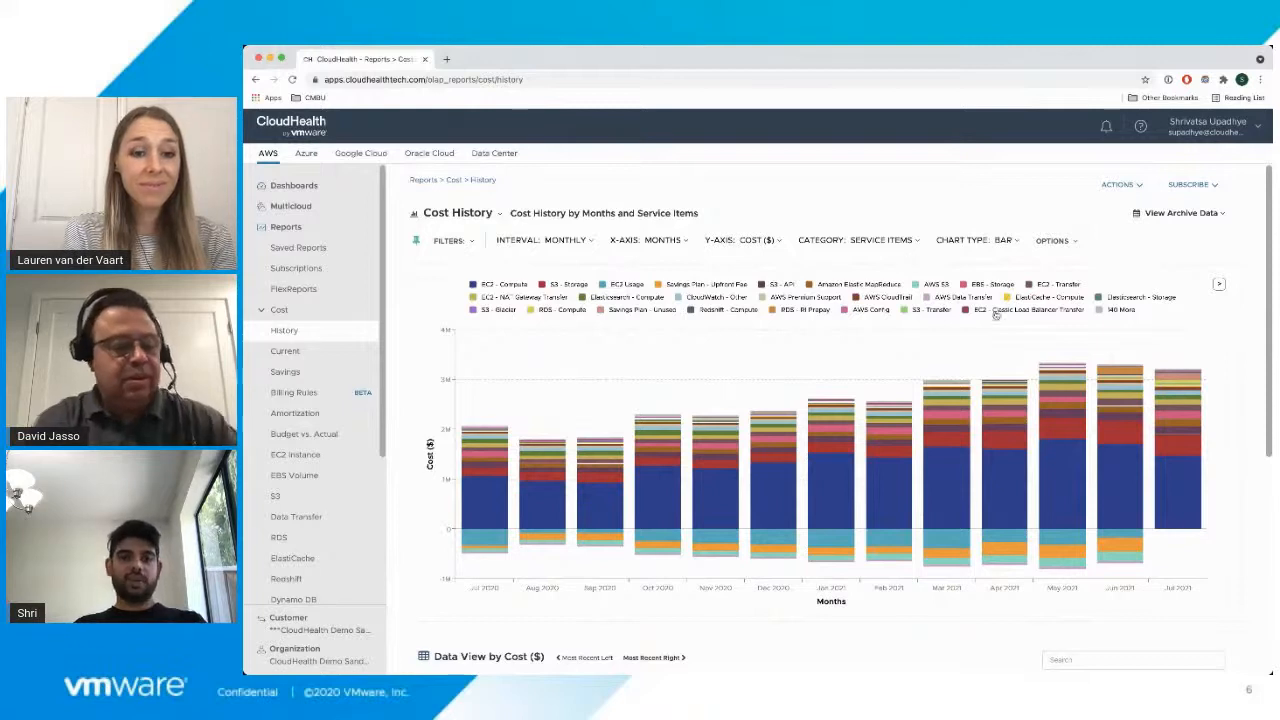
mouse_move(826, 491)
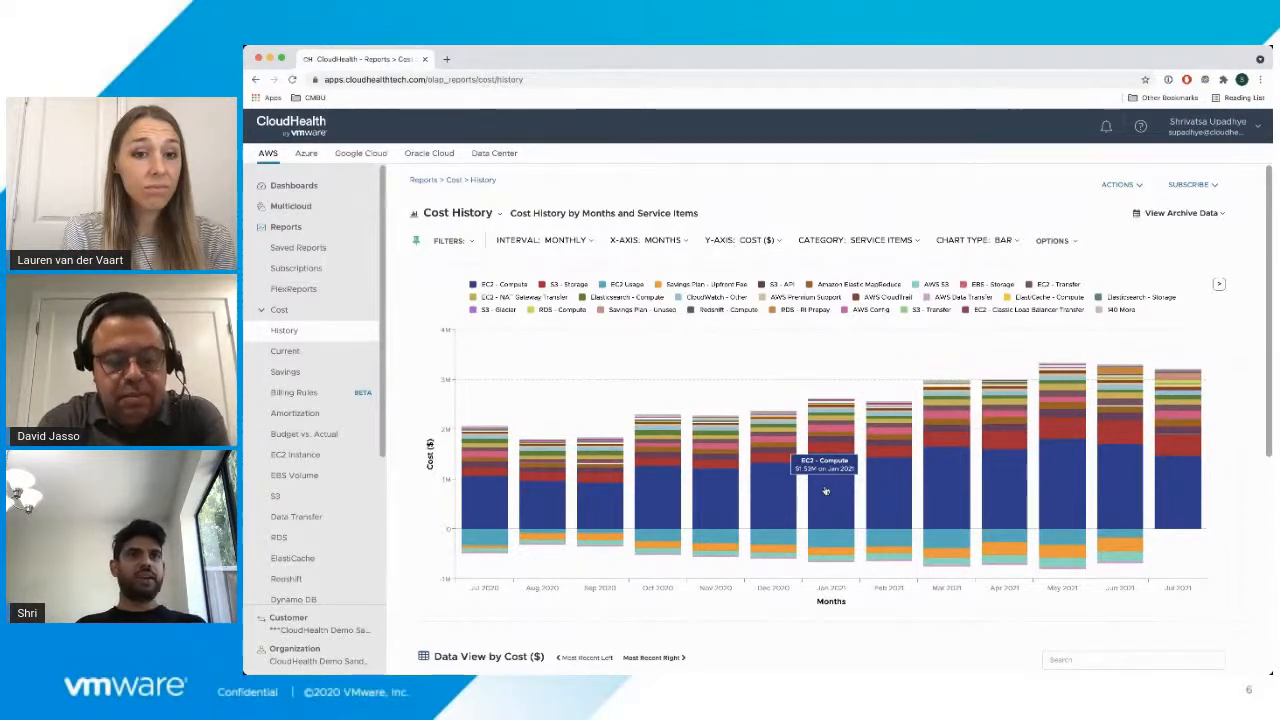
- Categorize the Cost History report by Project and review the cost table per project
click(906, 243)
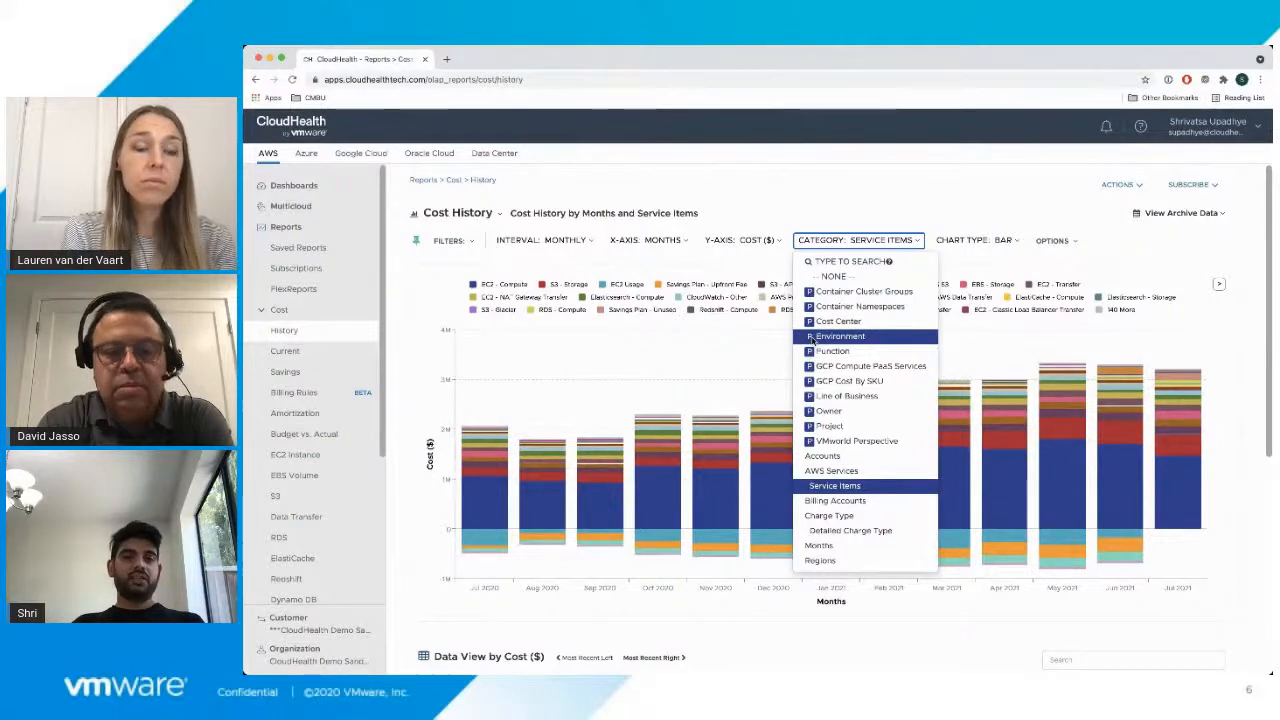
click(826, 428)
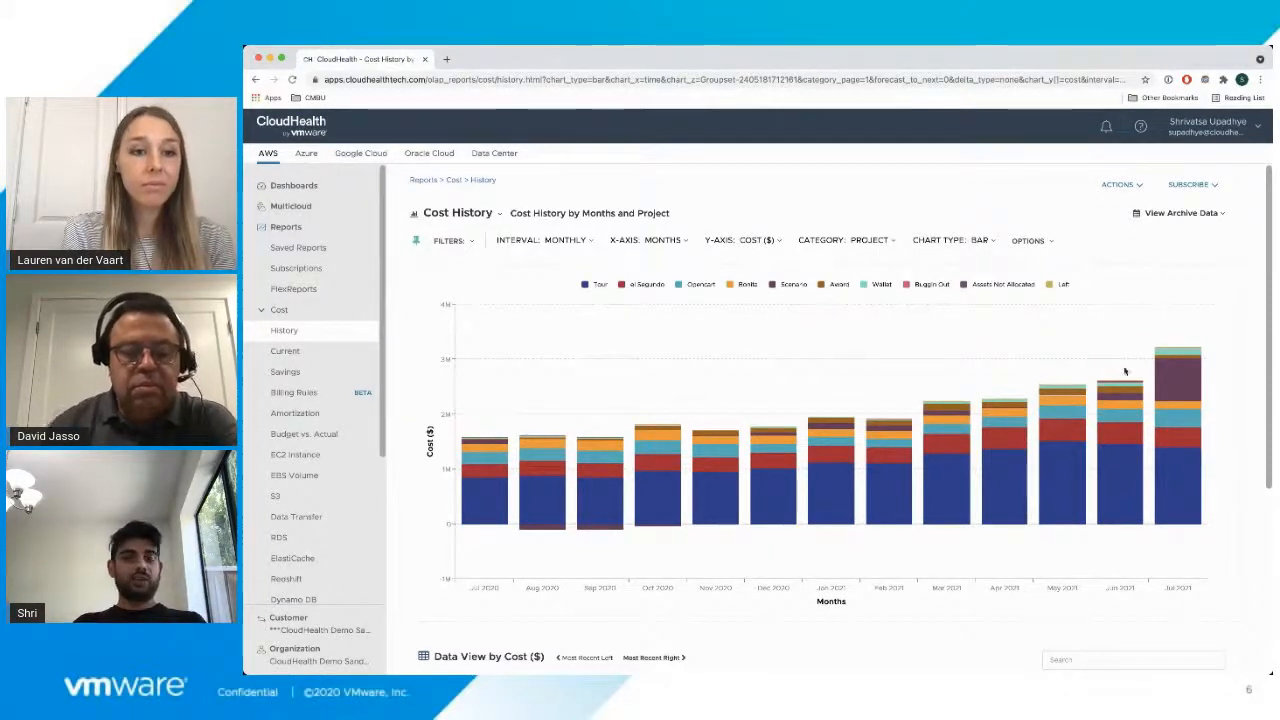
scroll(1172, 430, down, 3)
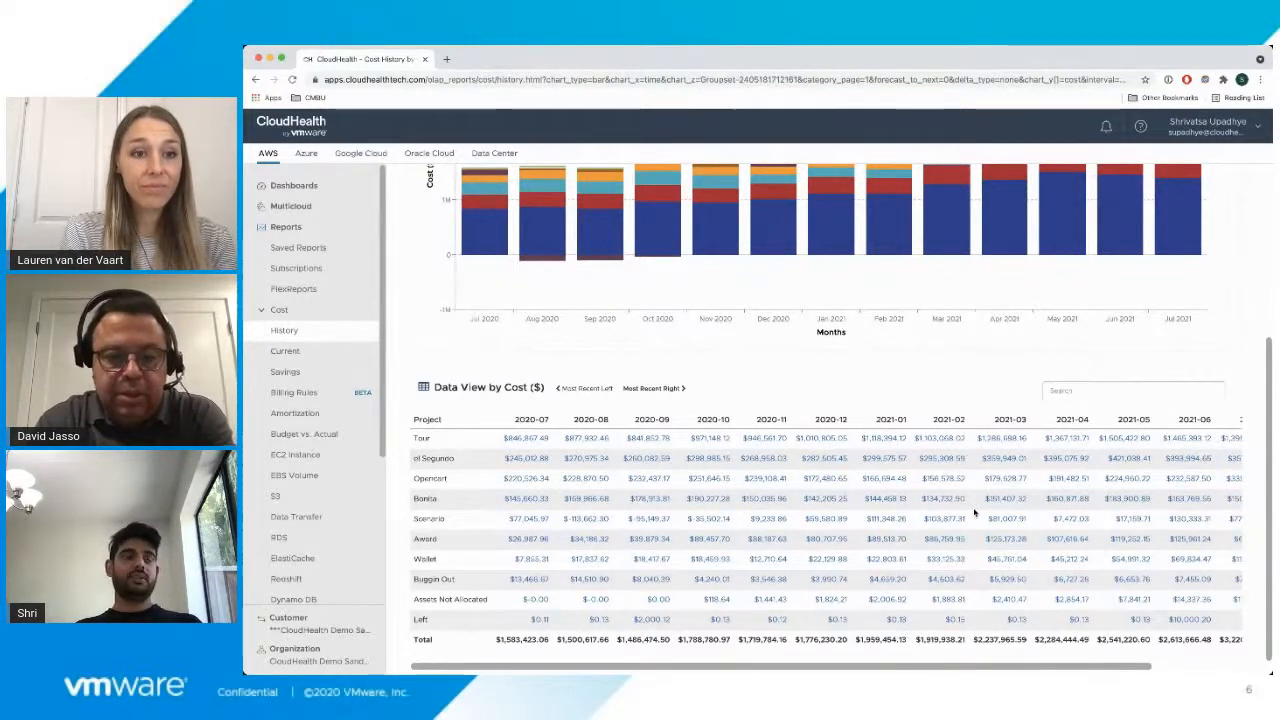
scroll(975, 513, up, 5)
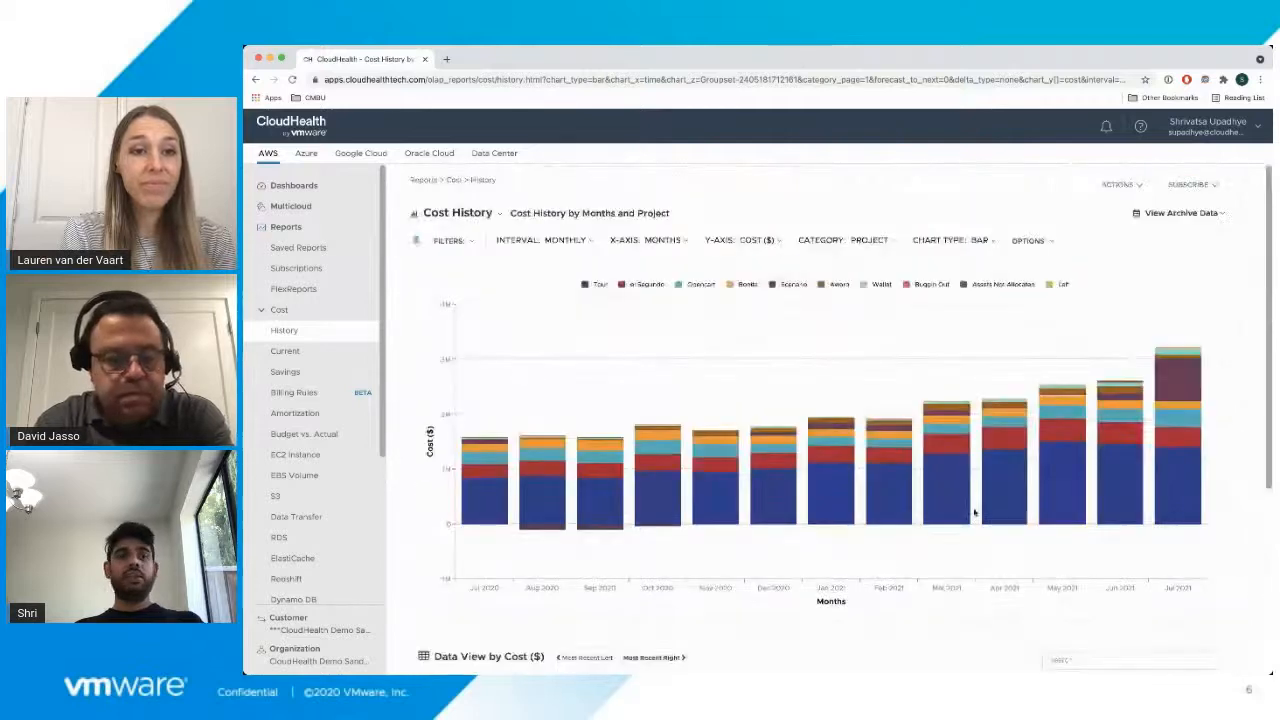
- Try an Accounts filter with CloudHealth Anomaly Detection and CloudHealth Dev2, switching between include and exclude, and discard it
click(470, 241)
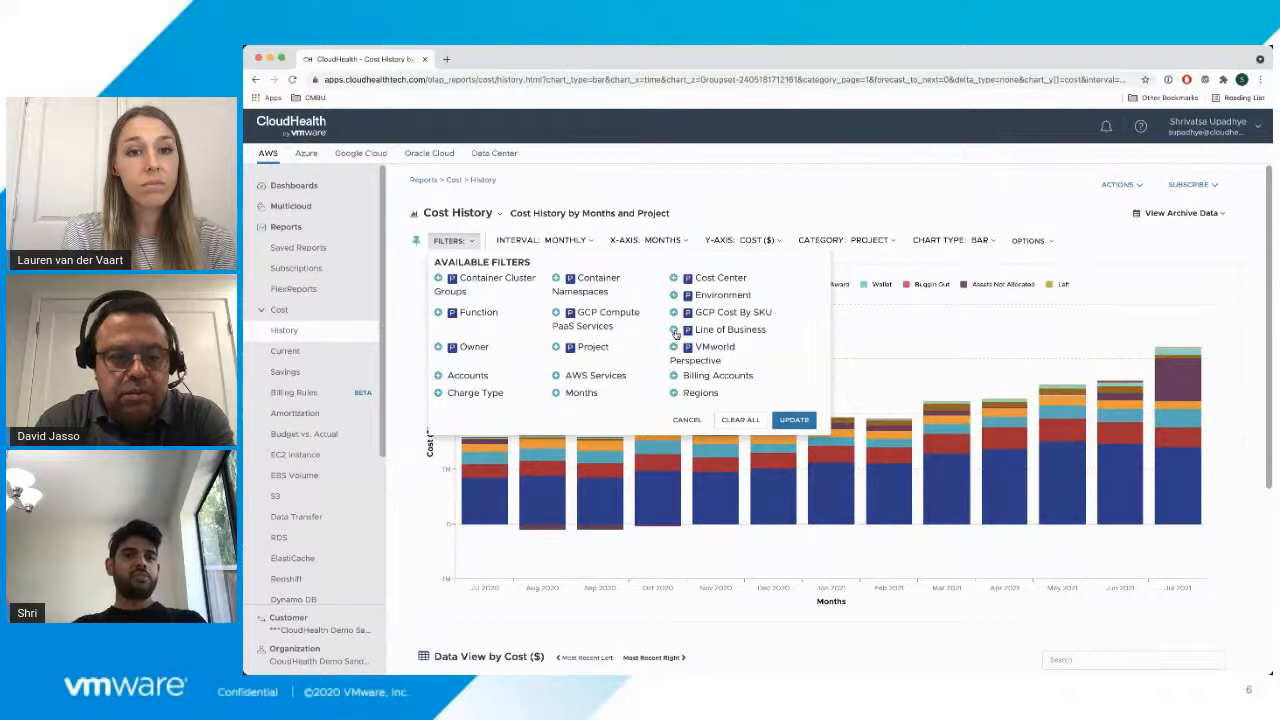
click(439, 375)
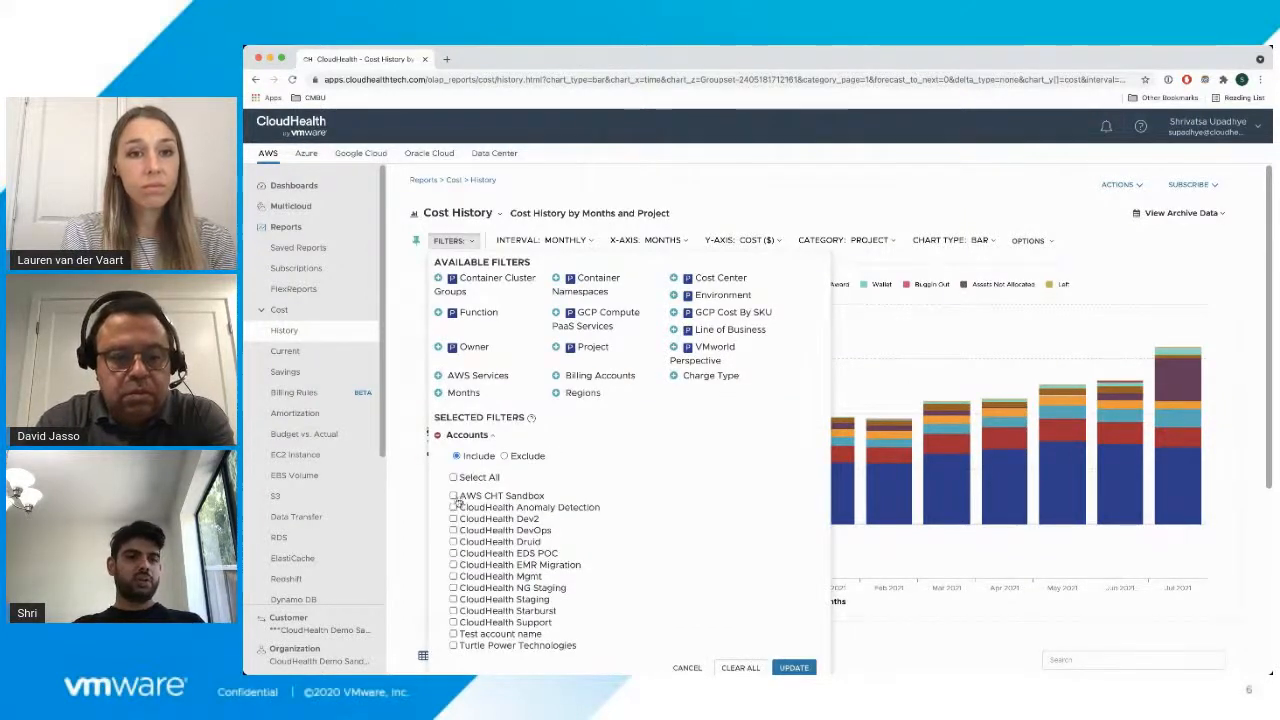
click(453, 507)
click(453, 519)
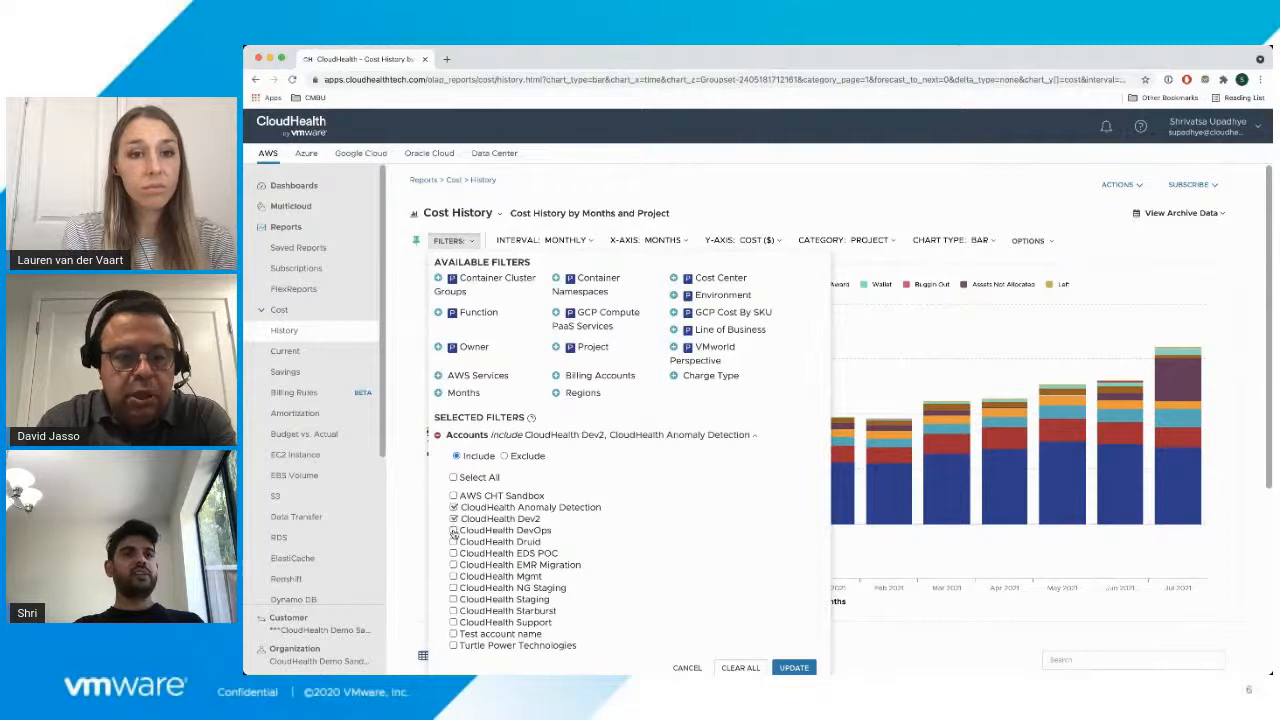
click(505, 456)
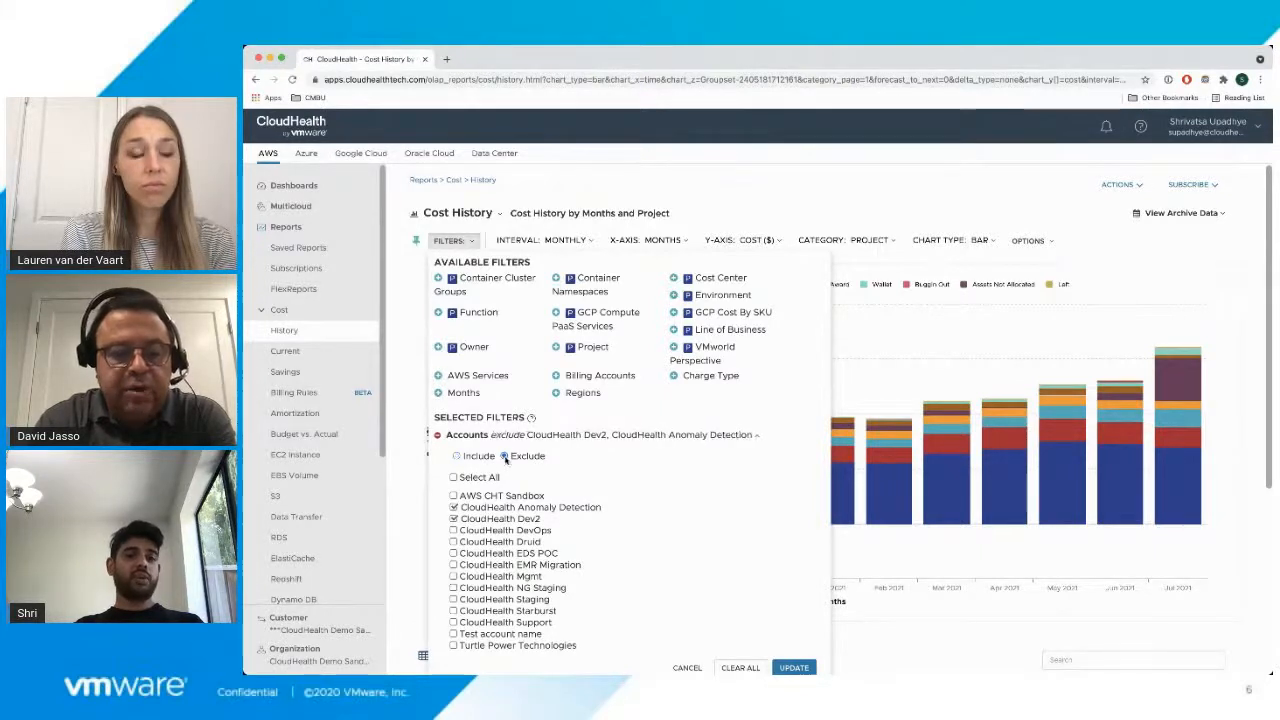
click(480, 460)
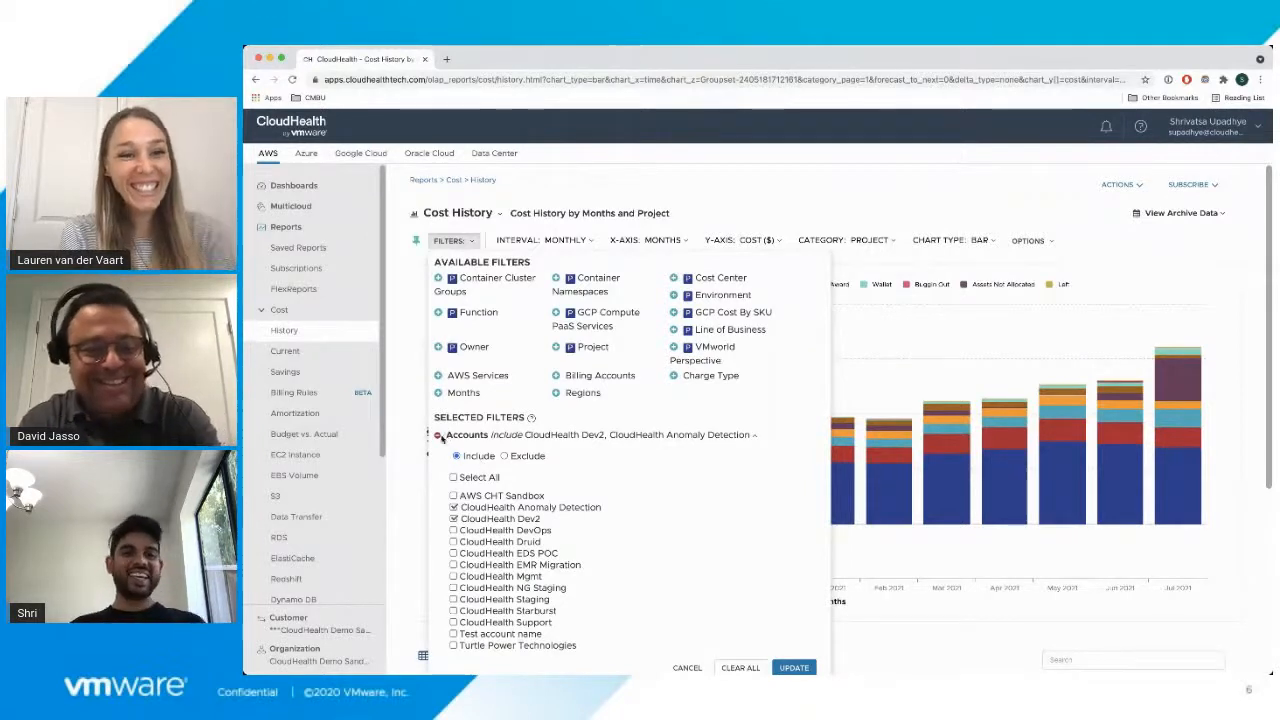
click(438, 435)
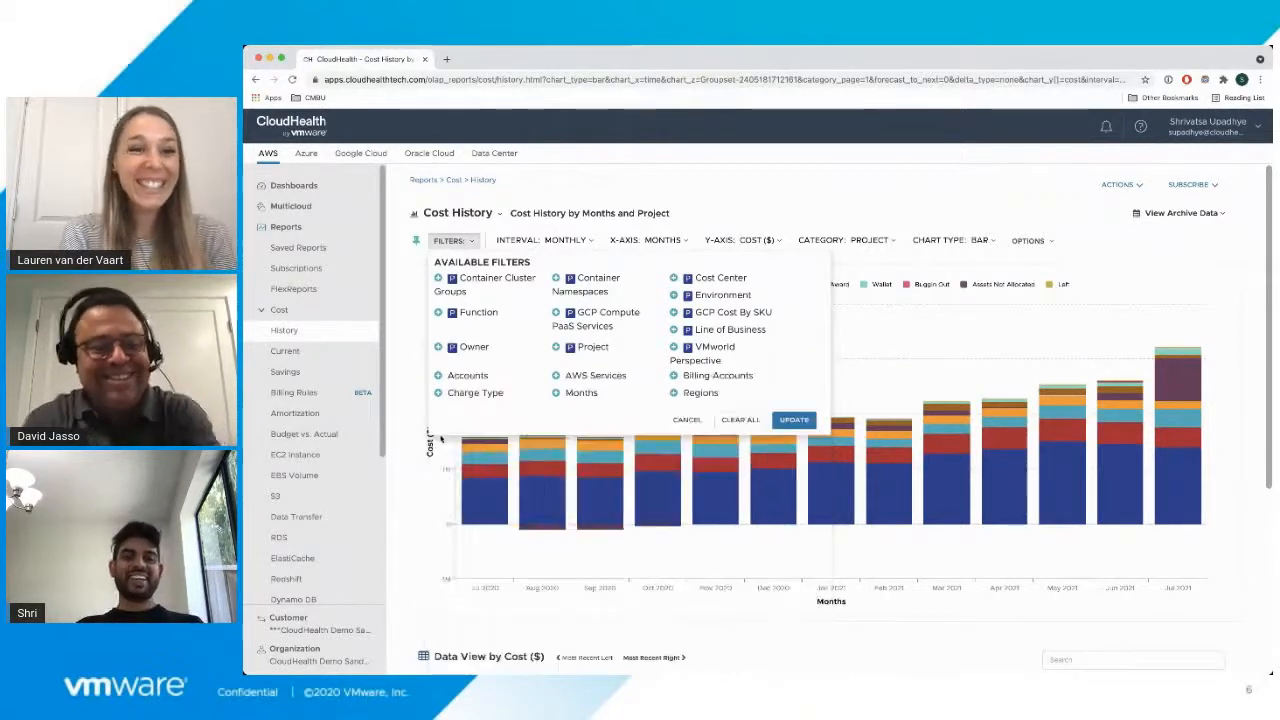
click(686, 419)
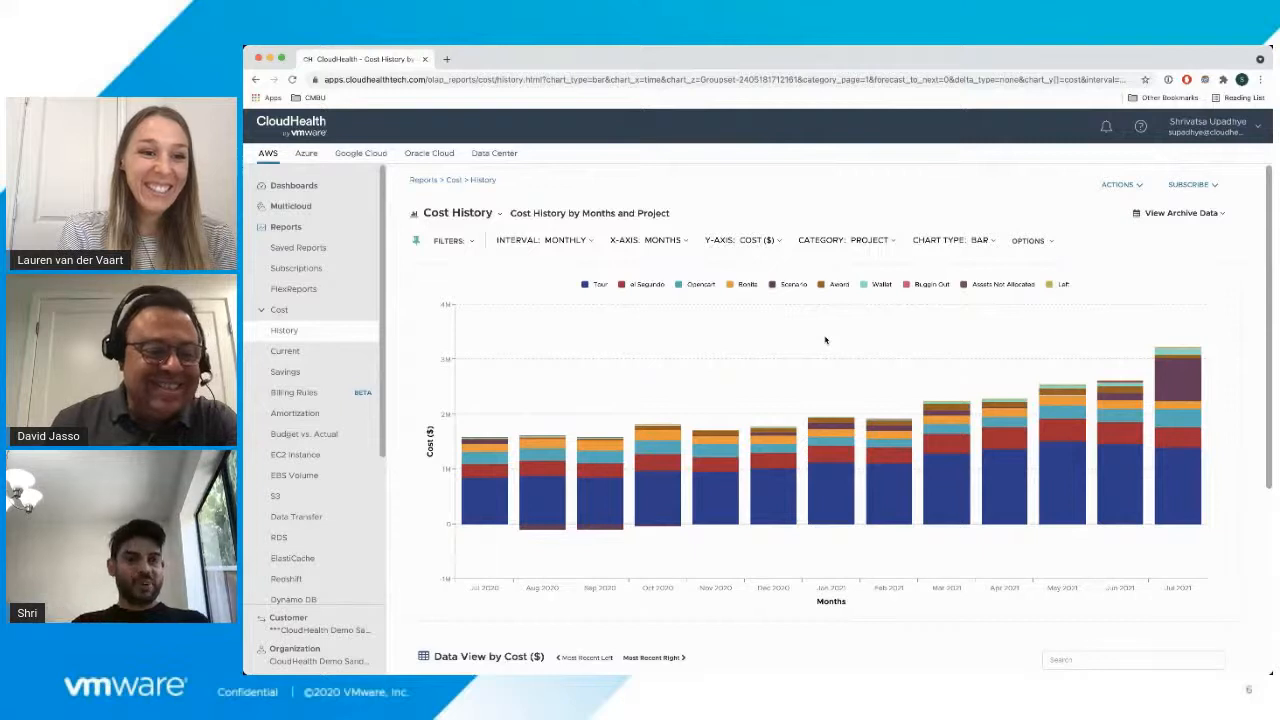
- Categorize the Cost History report by Owner, isolate the second listed owner's costs in the chart and restore all owners
click(880, 242)
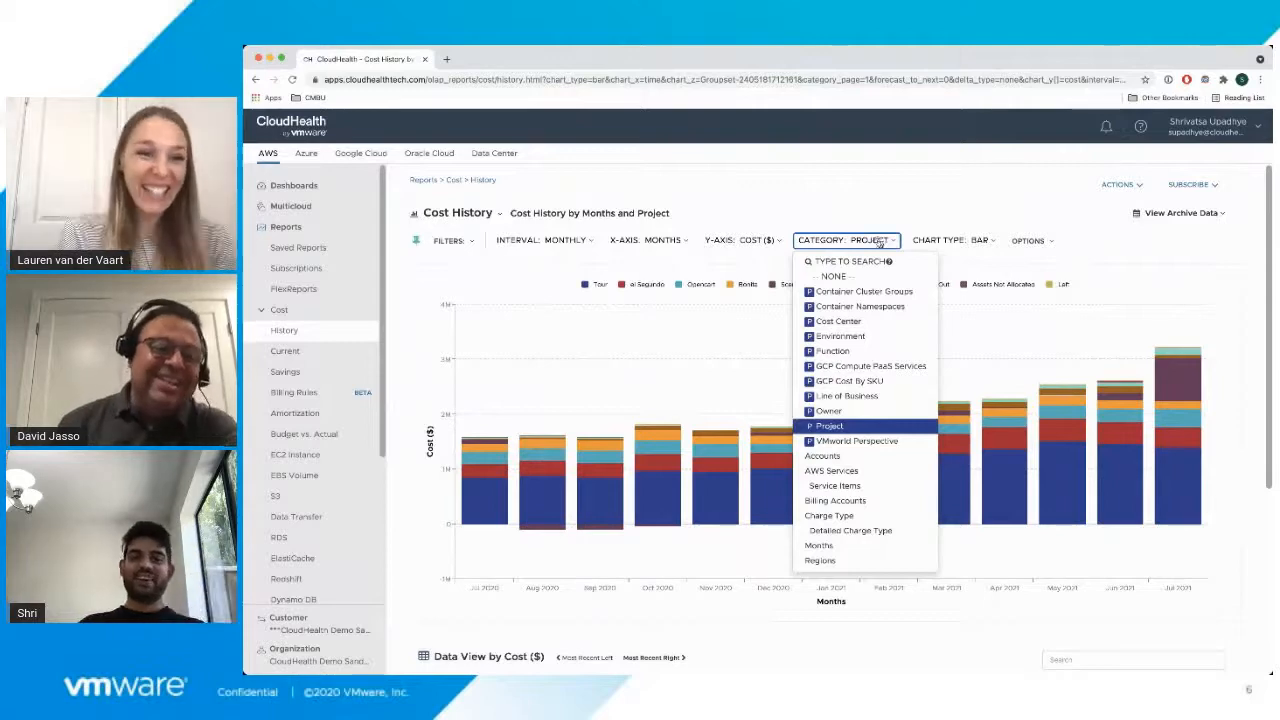
click(857, 410)
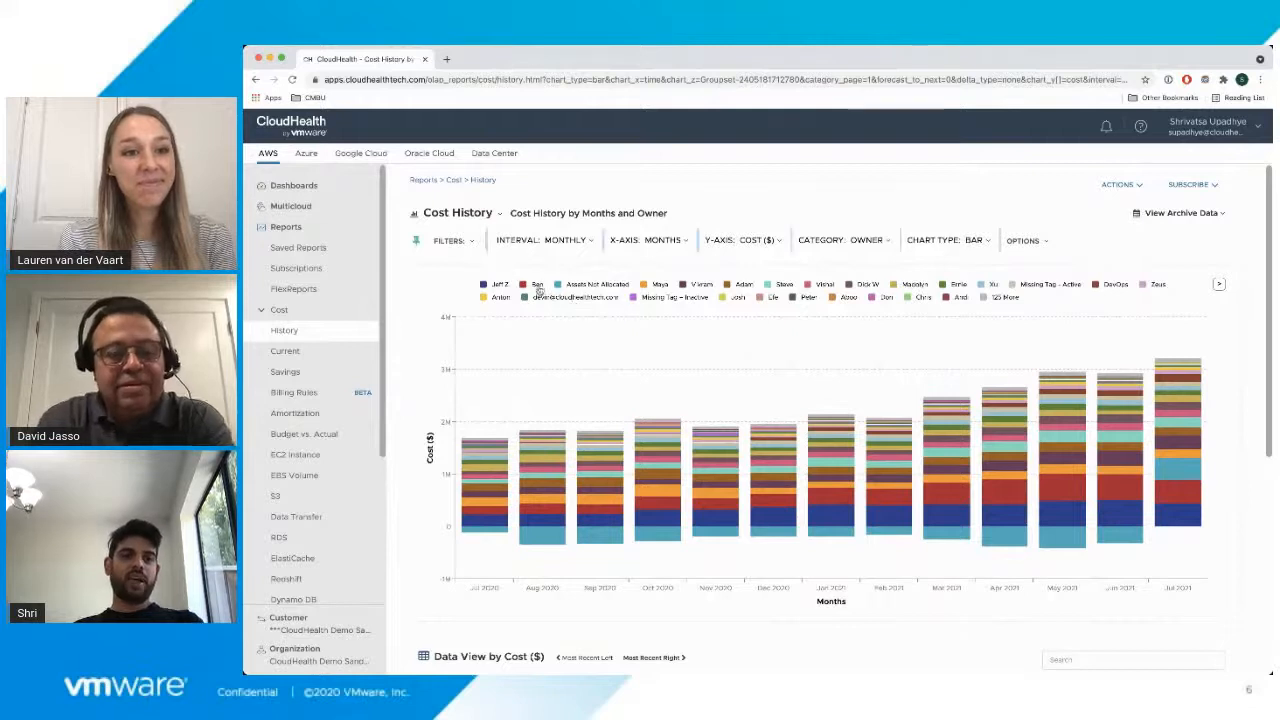
click(538, 288)
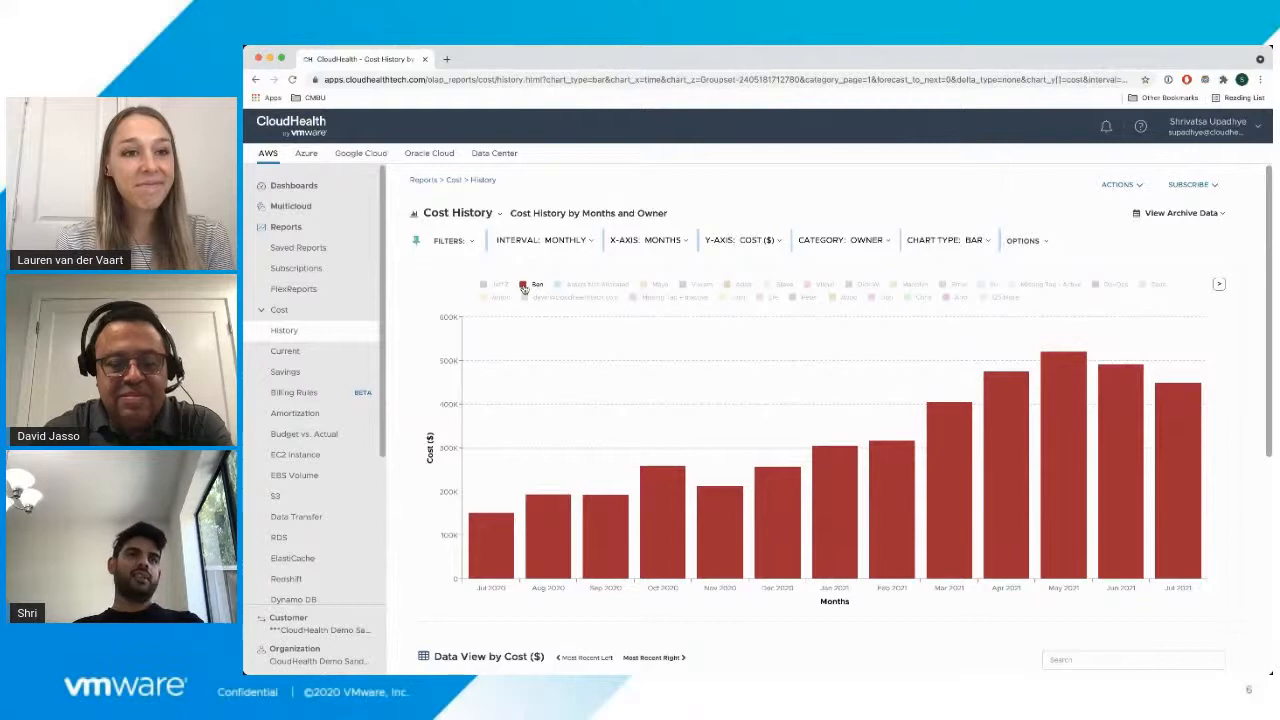
click(524, 288)
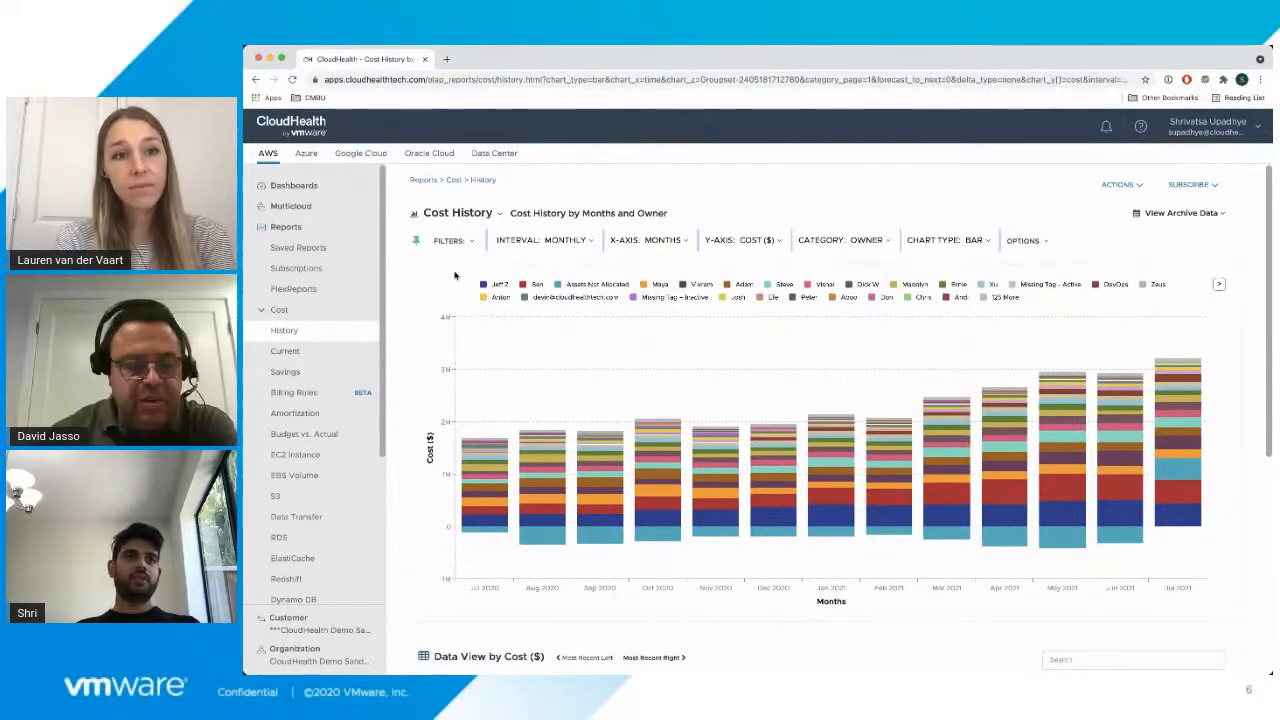
- Open the AWS Budget vs. Actual report and inspect the January 2021 actual, budget and variance bars
click(304, 434)
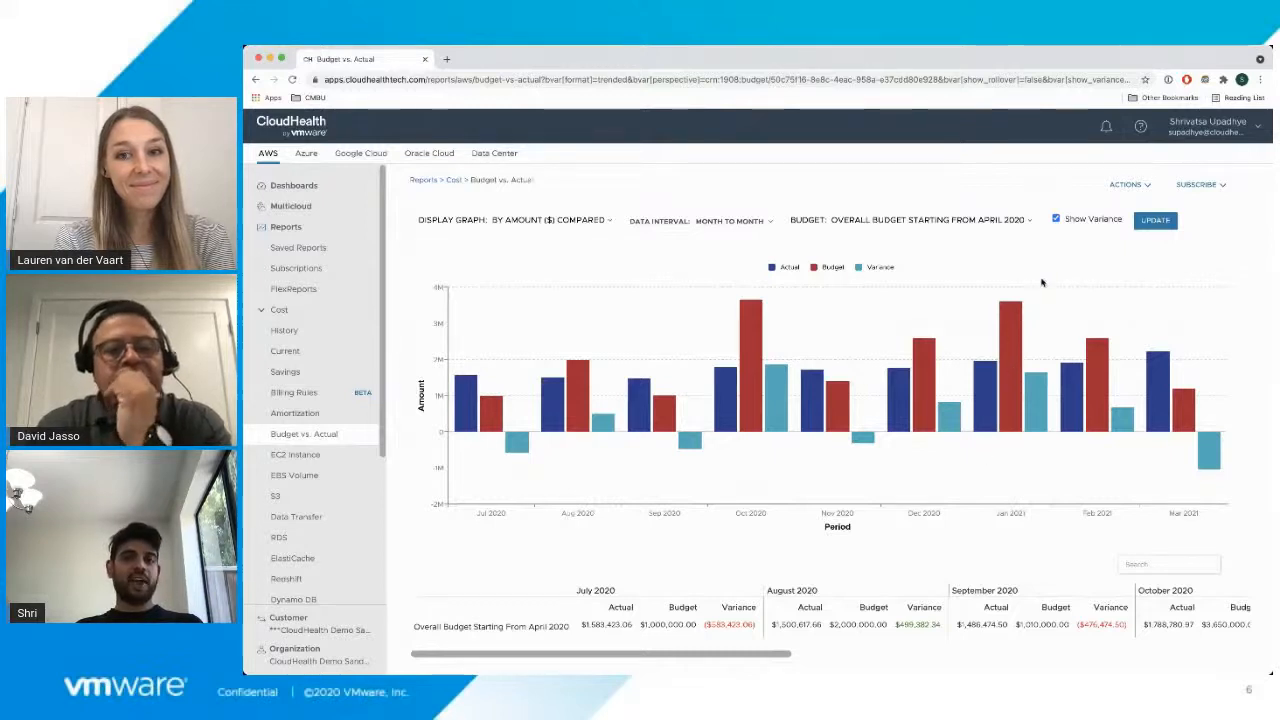
mouse_move(1012, 329)
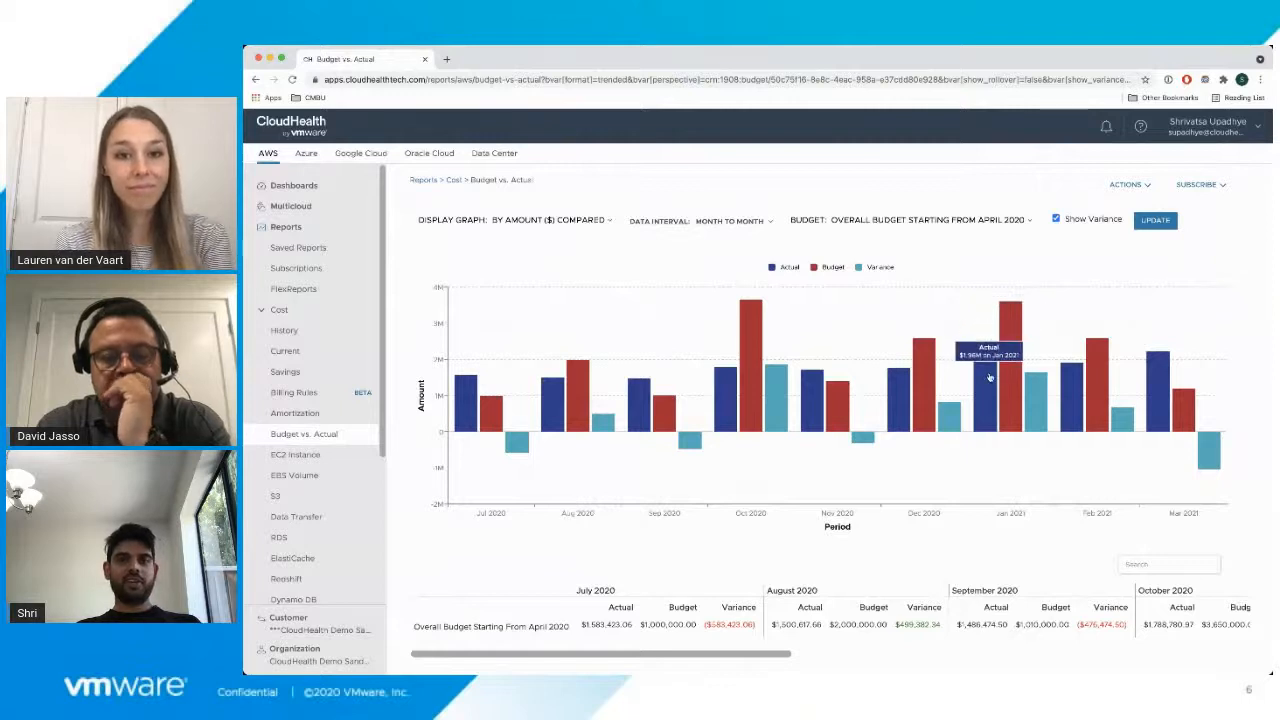
mouse_move(993, 386)
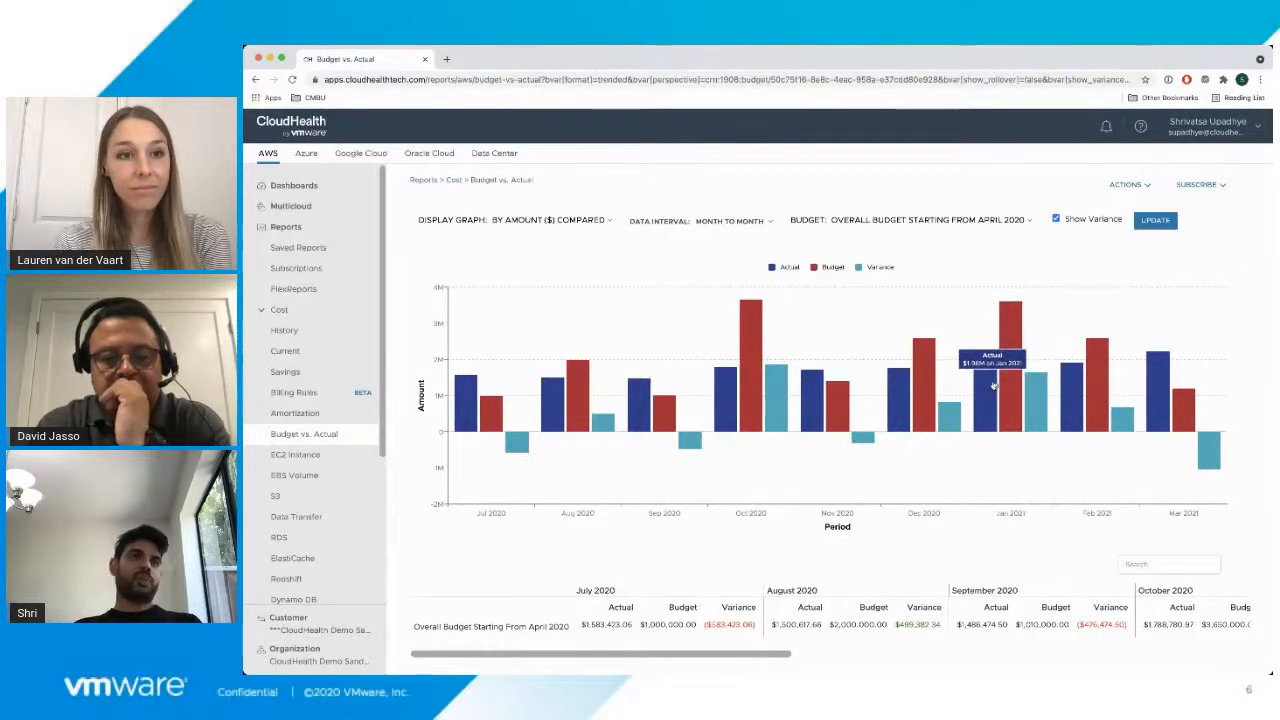
mouse_move(1038, 398)
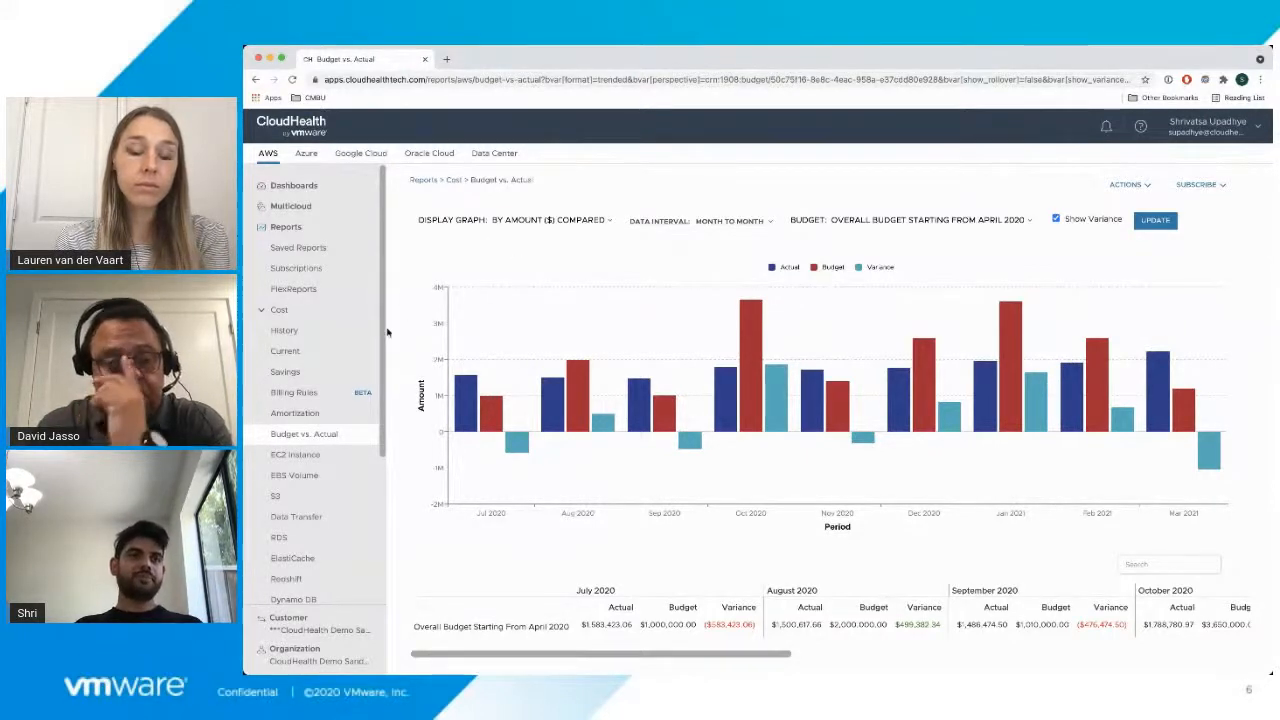
- Open the AWS Amortization report and categorize it by Cost Center
click(327, 420)
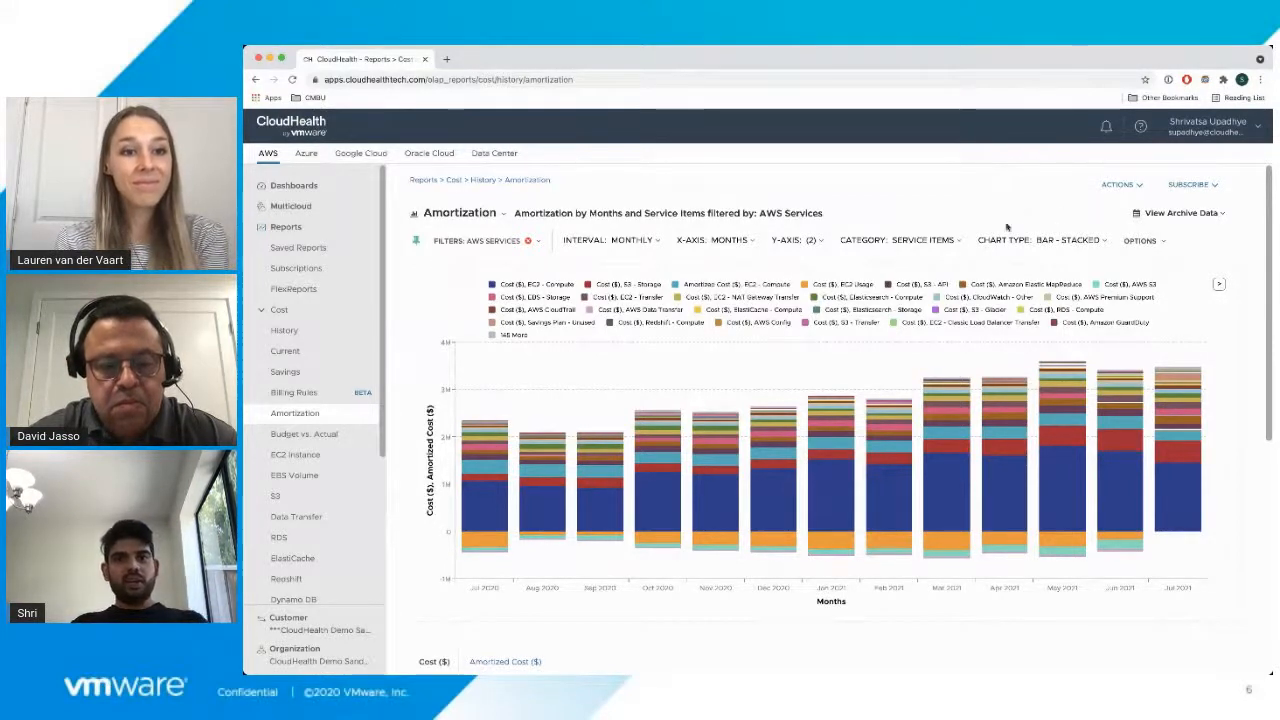
click(955, 243)
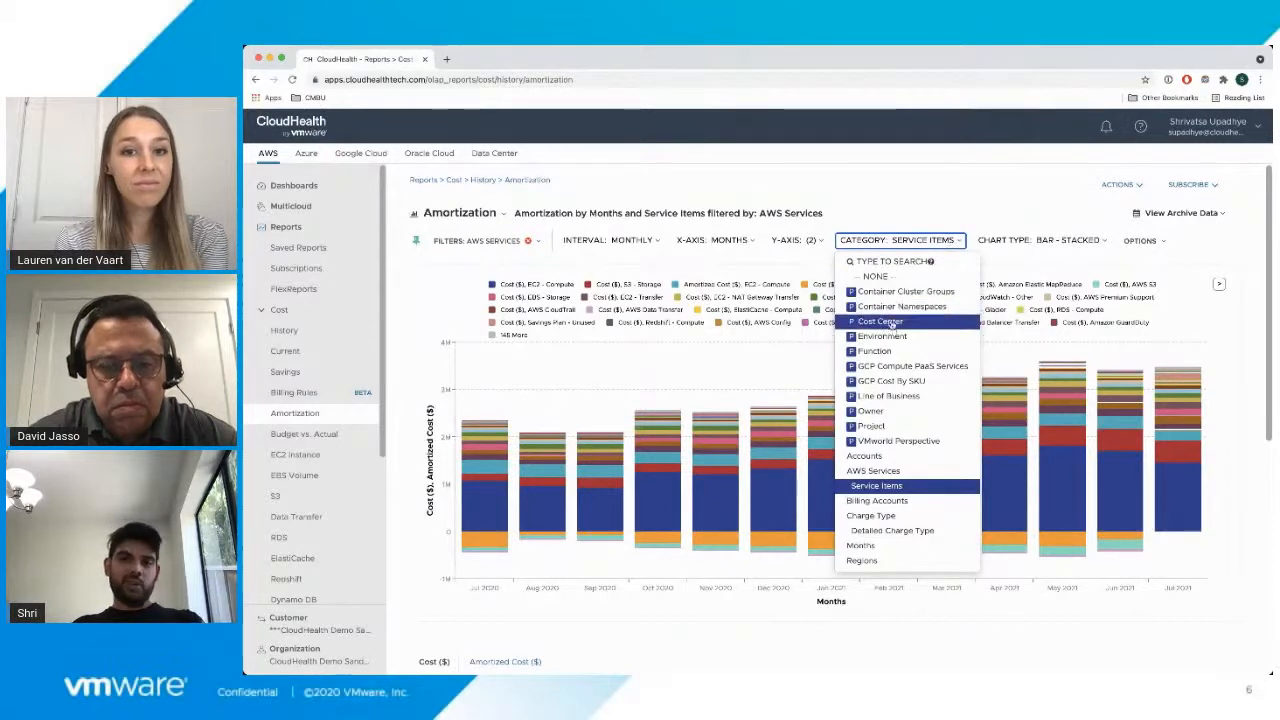
click(890, 328)
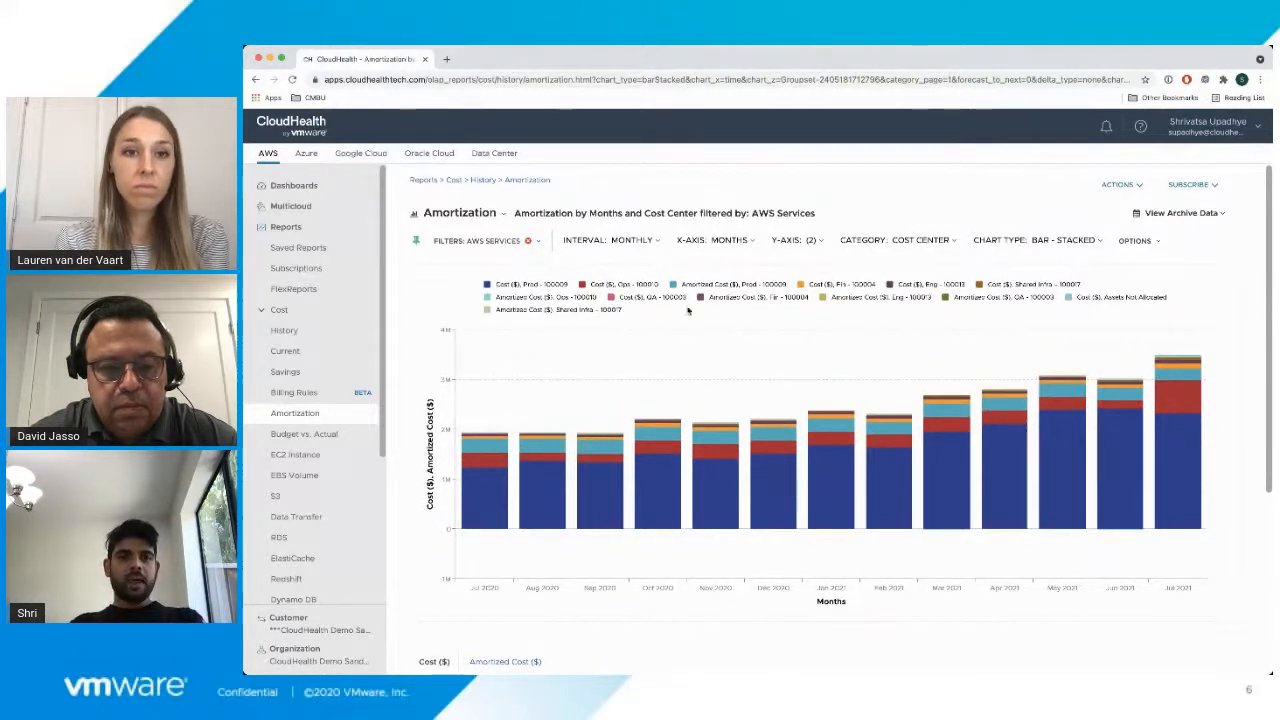
- Isolate the amortized cost of Prod - 100009 in the chart and review the cost table per cost center
click(726, 287)
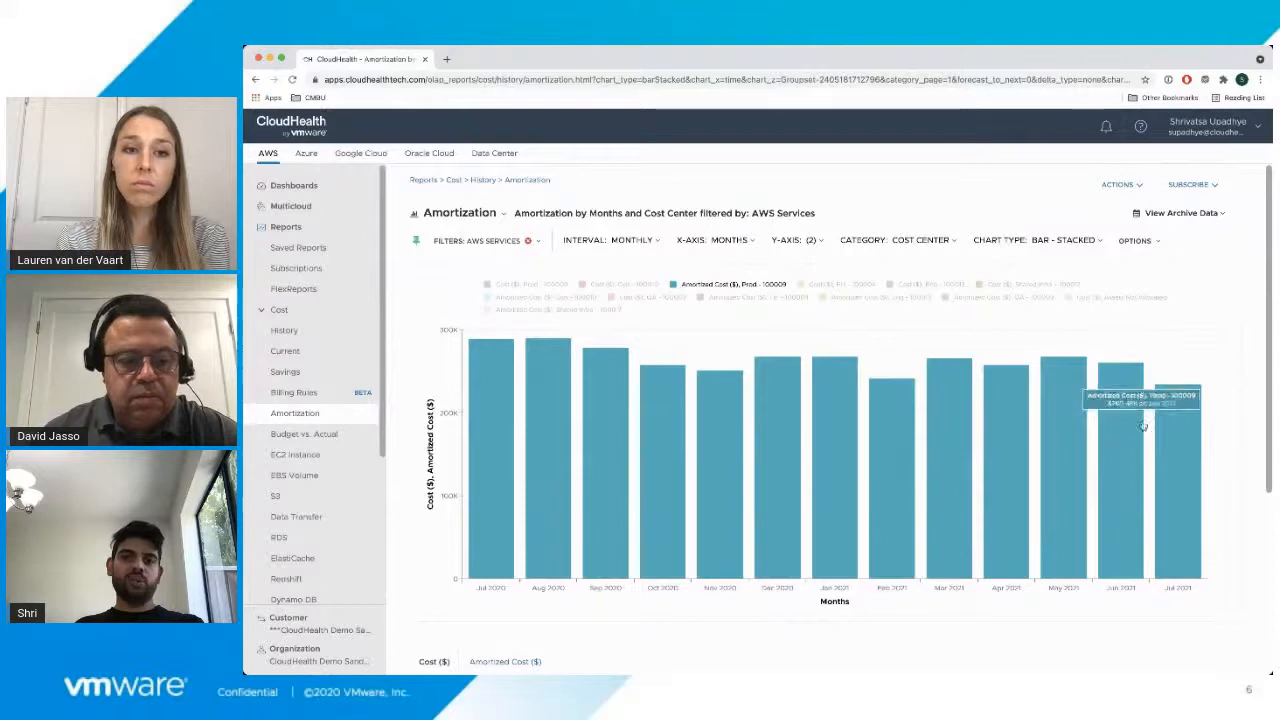
scroll(1173, 428, down, 5)
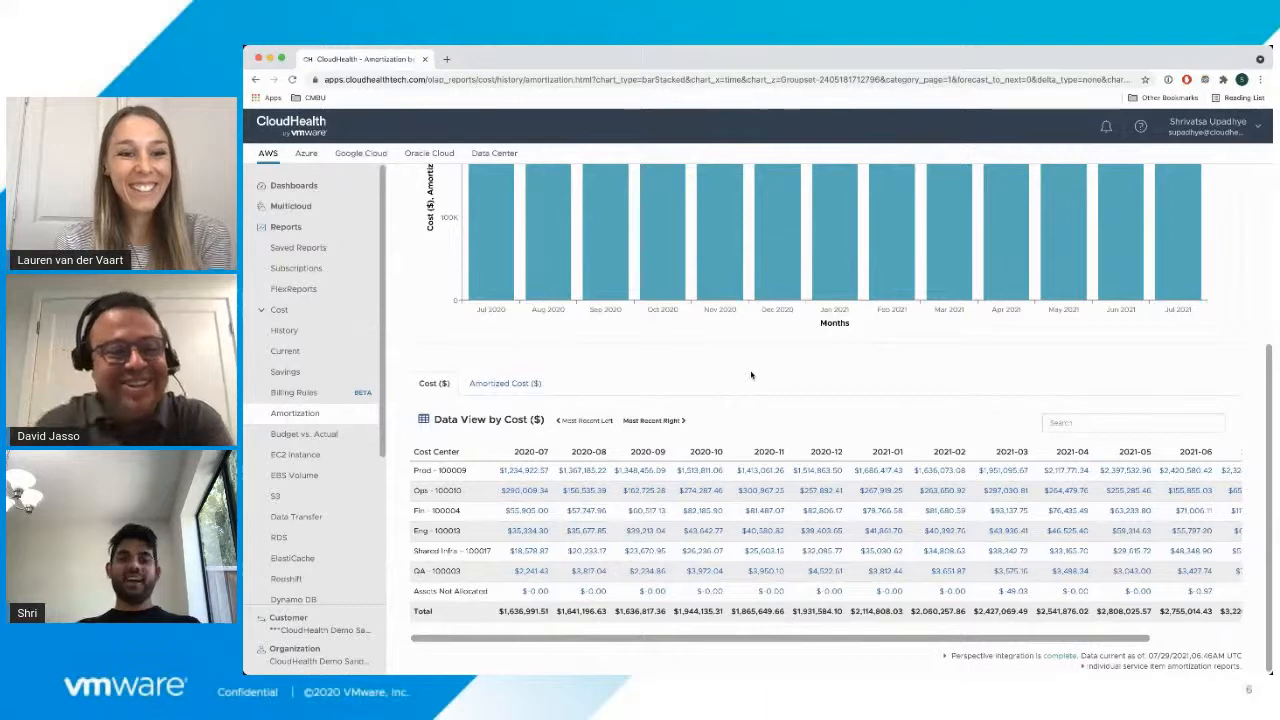
scroll(751, 375, up, 3)
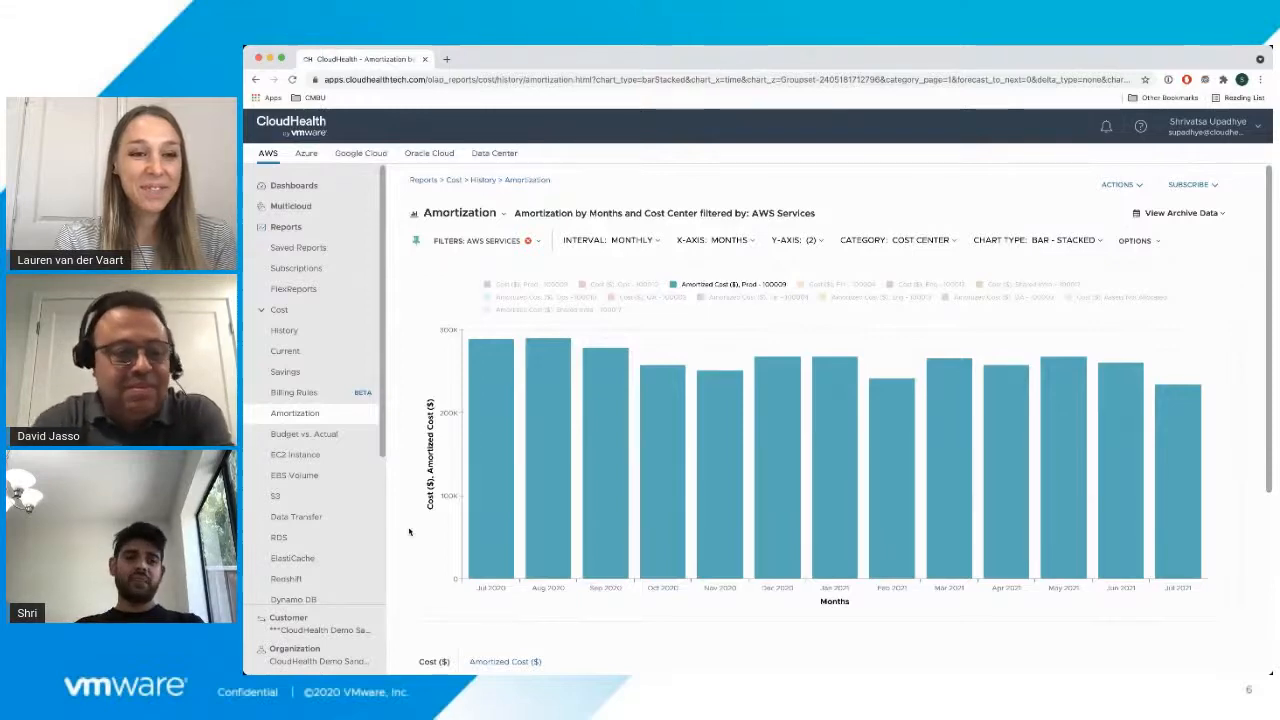
- Open the Kubernetes Overview report for containers and look through its Clusters Snapshot table
scroll(275, 580, down, 3)
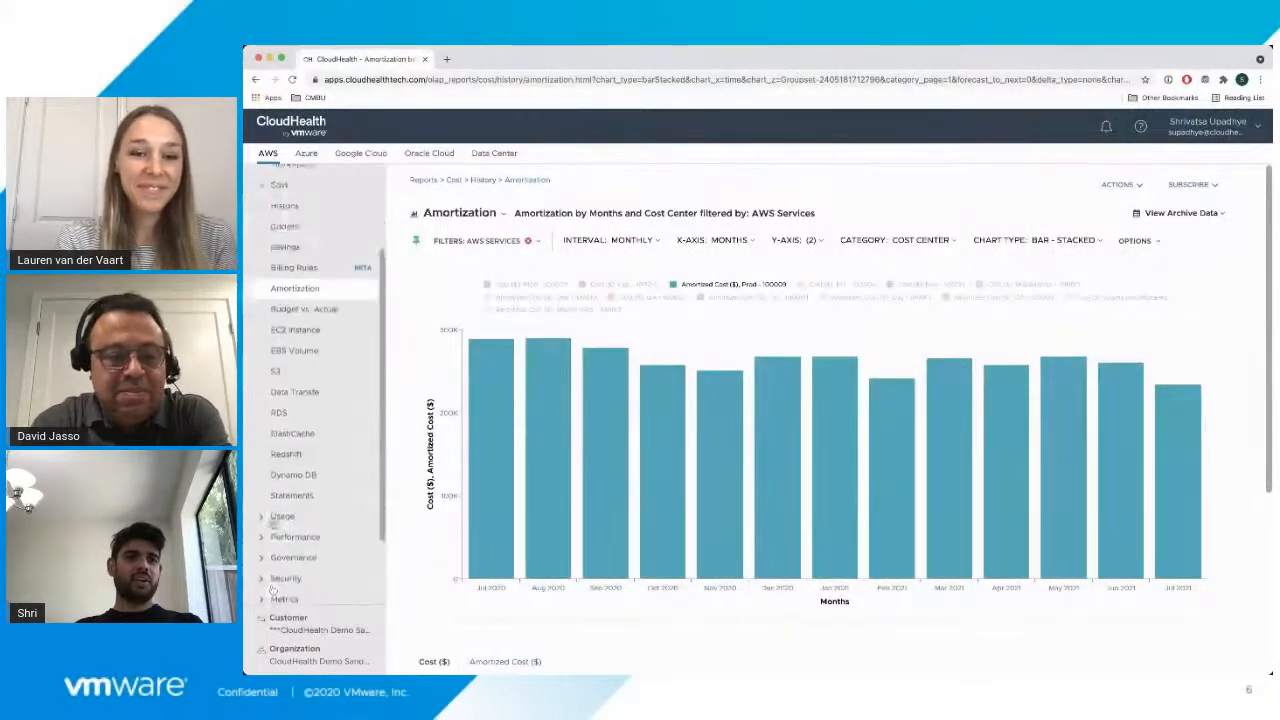
scroll(273, 590, up, 3)
click(279, 310)
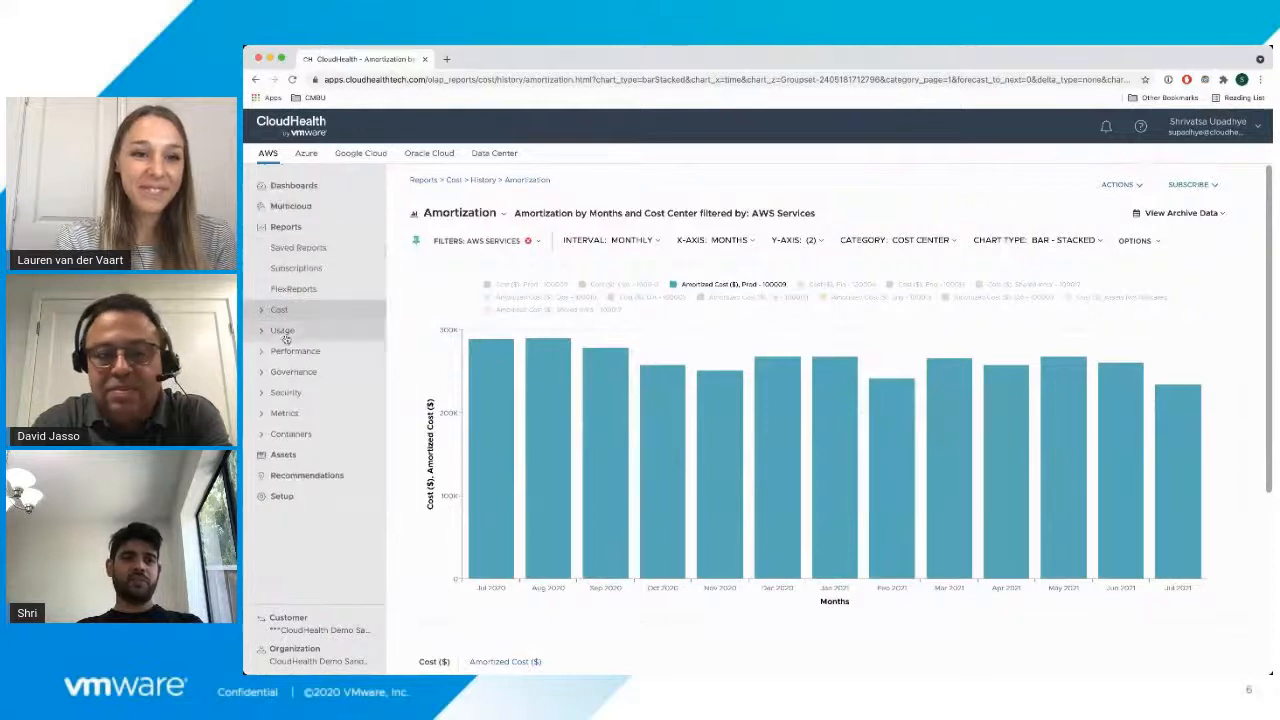
click(311, 433)
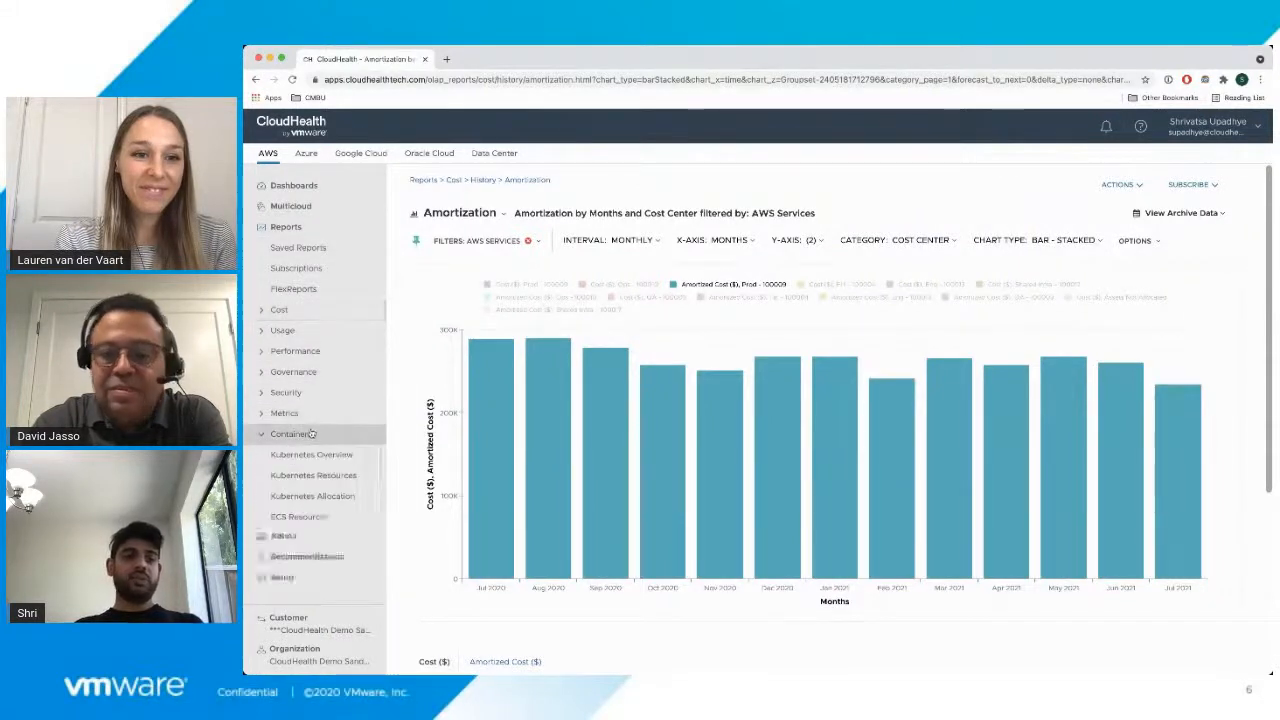
click(333, 458)
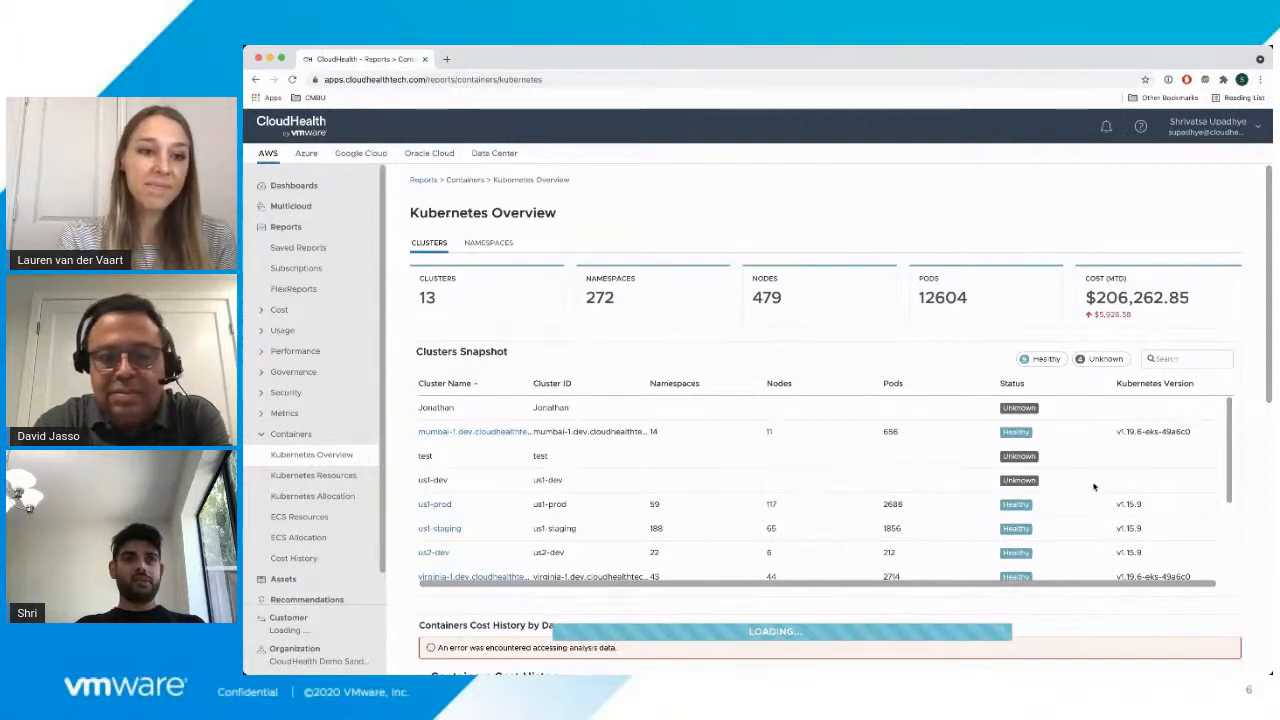
scroll(1100, 486, down, 2)
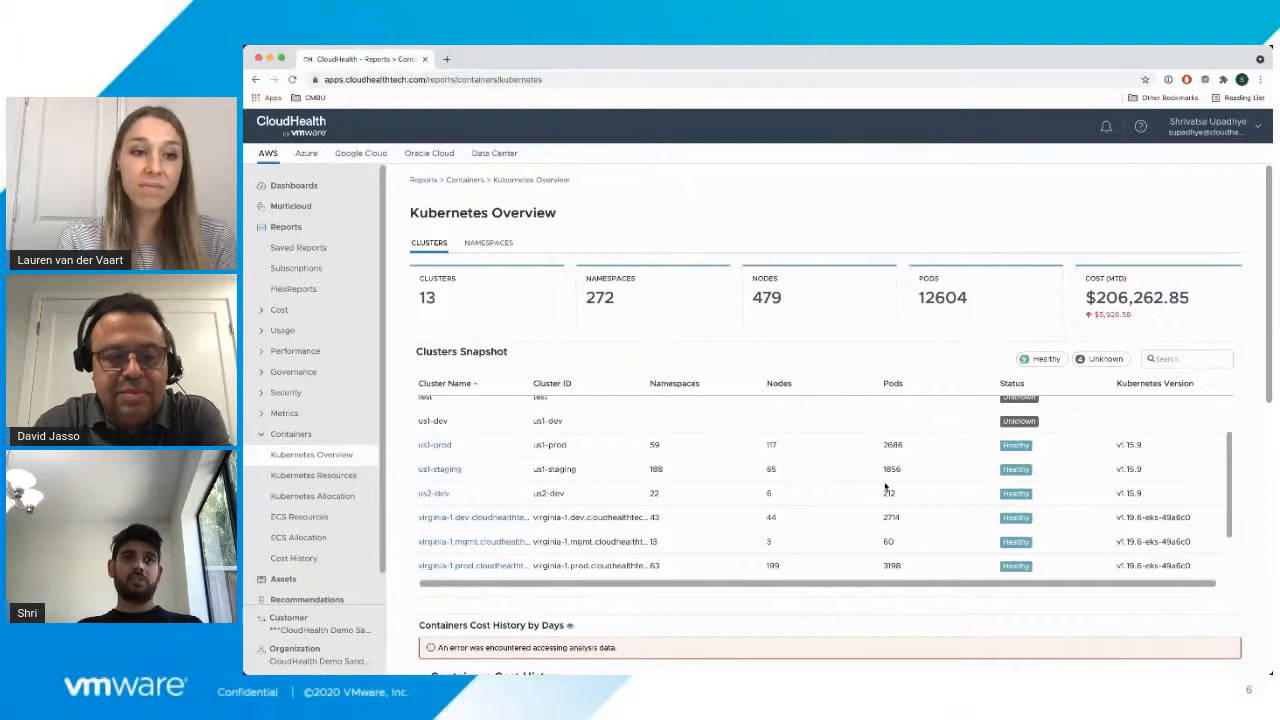
scroll(885, 487, up, 2)
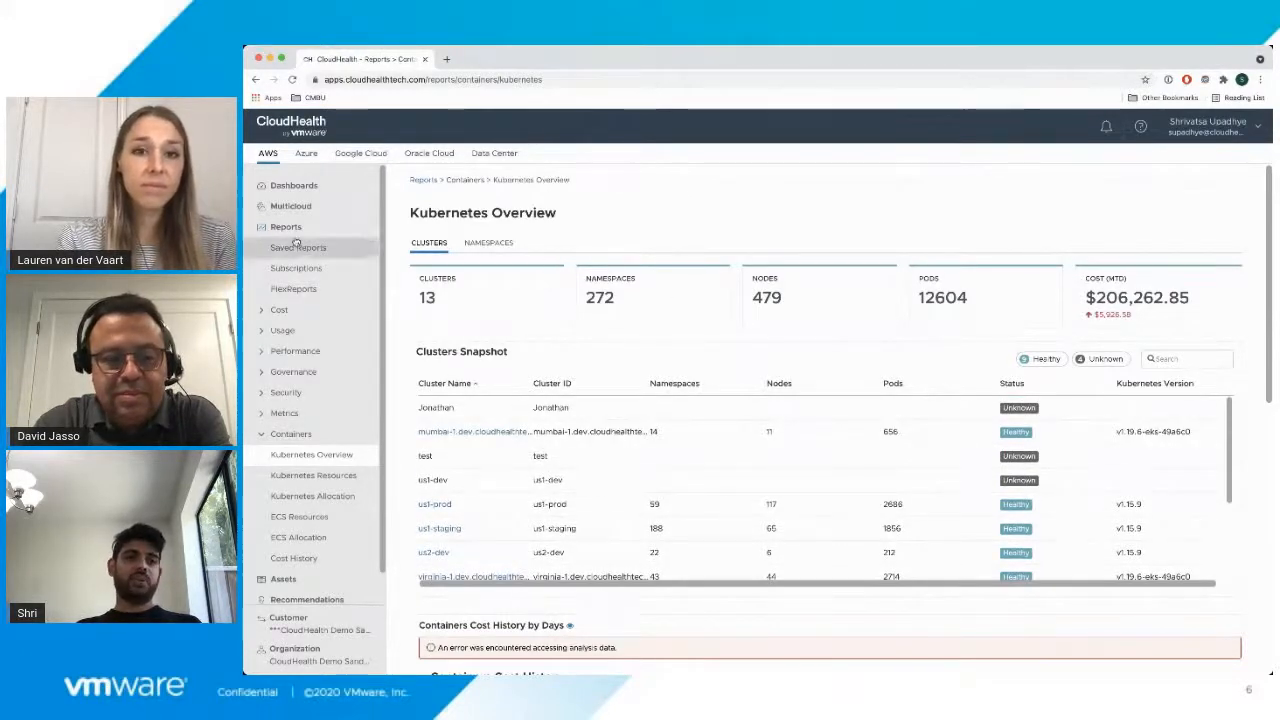
- Open the Pulse Health Check and review the immediate monthly savings among the possible optimizations
click(300, 186)
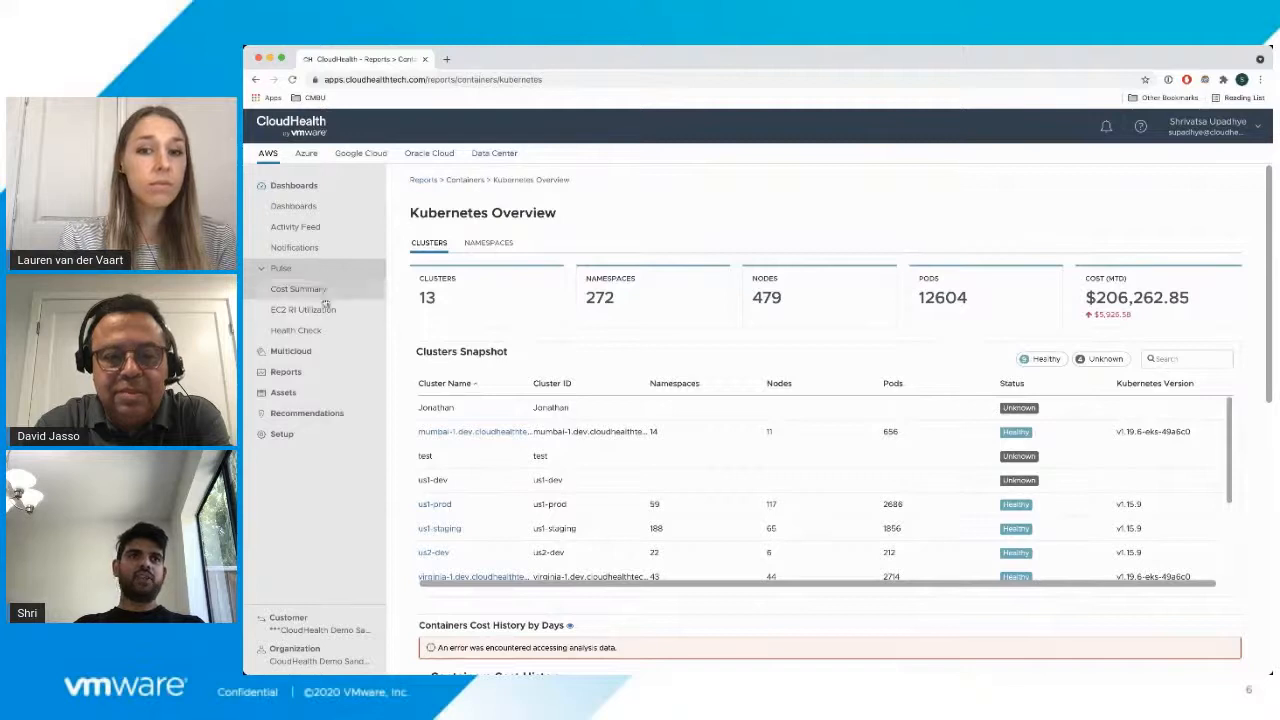
click(337, 337)
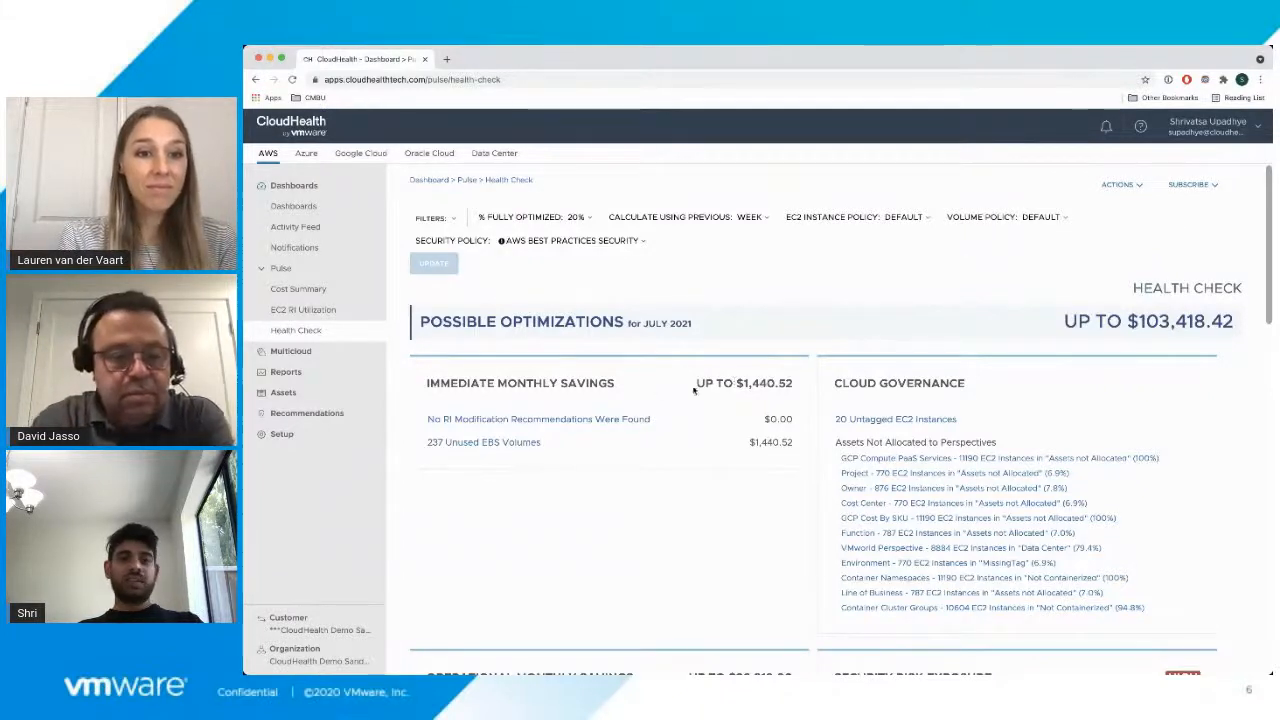
double_click(762, 383)
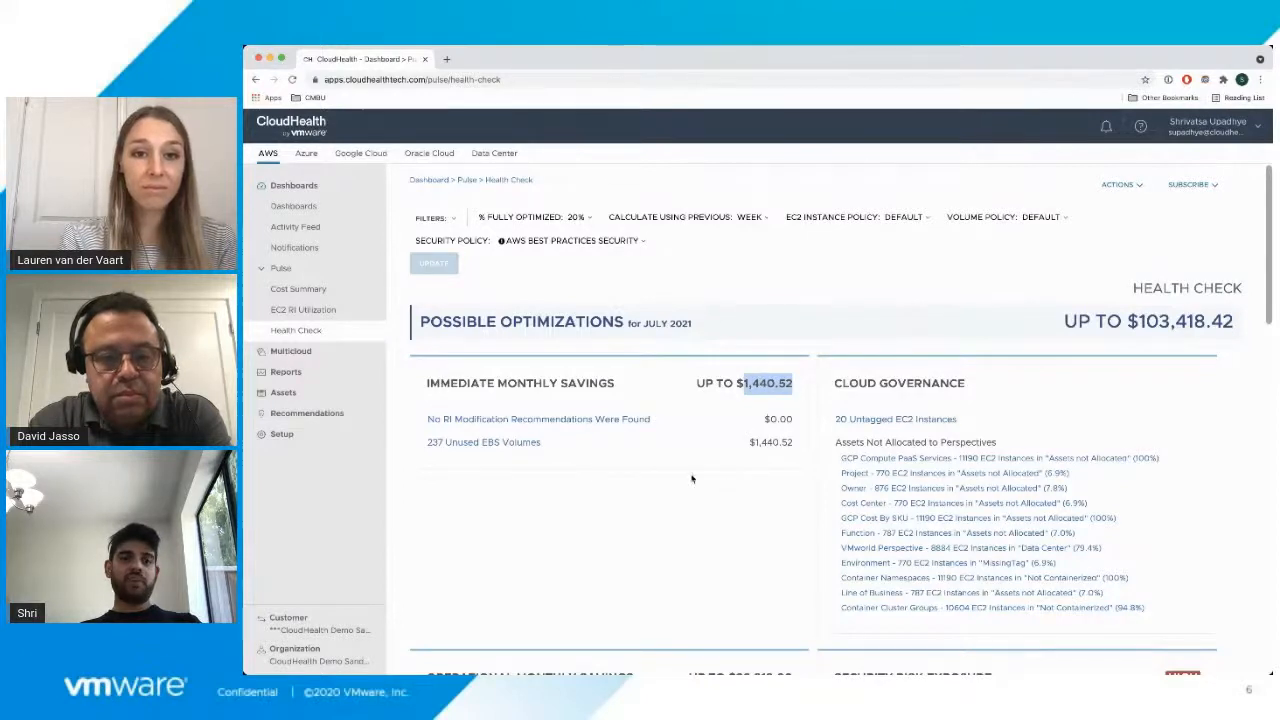
click(547, 487)
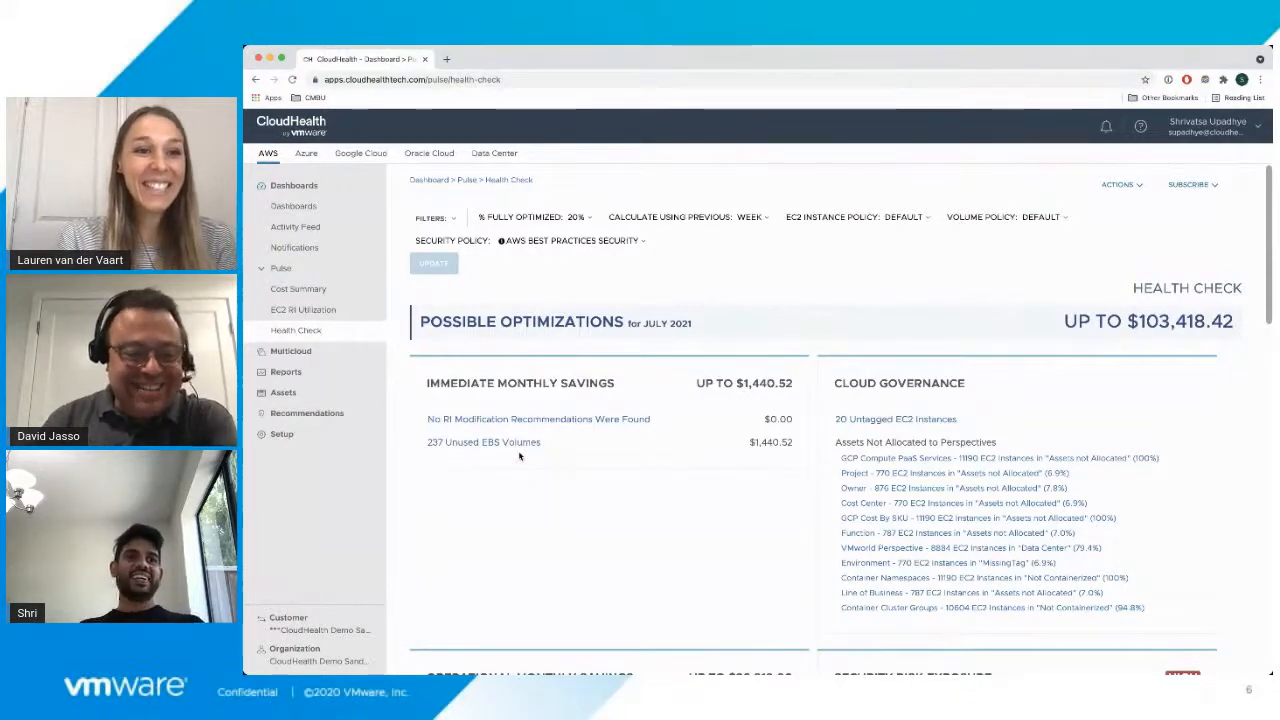
- Examine the Health Check's Cloud Governance, Operational Monthly Savings and Security Risk Exposure sections
scroll(674, 475, down, 3)
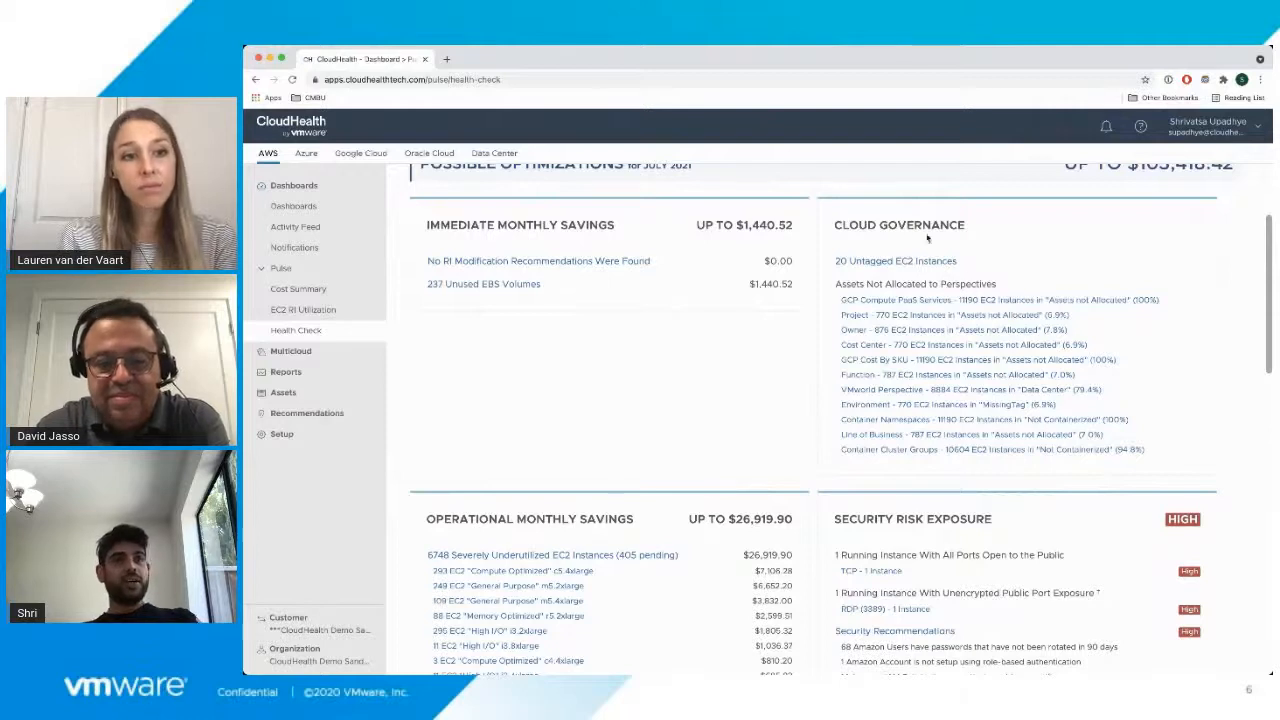
drag(858, 226, 932, 226)
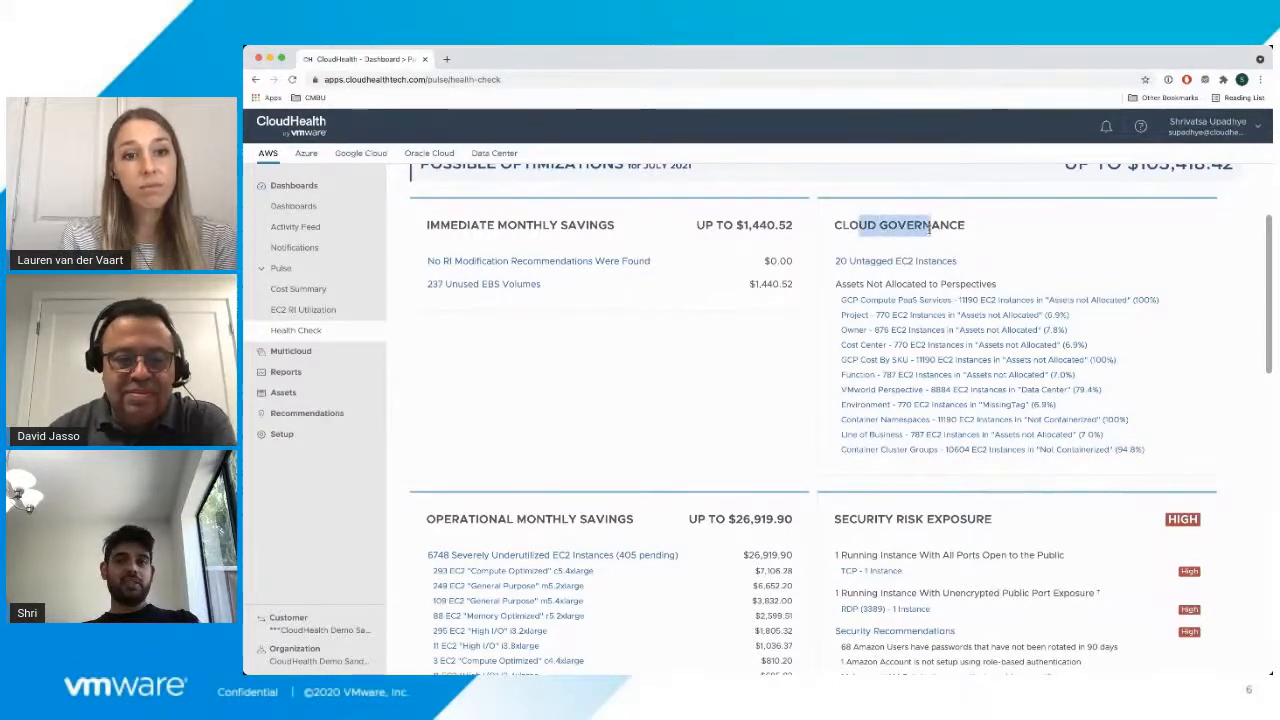
click(1031, 263)
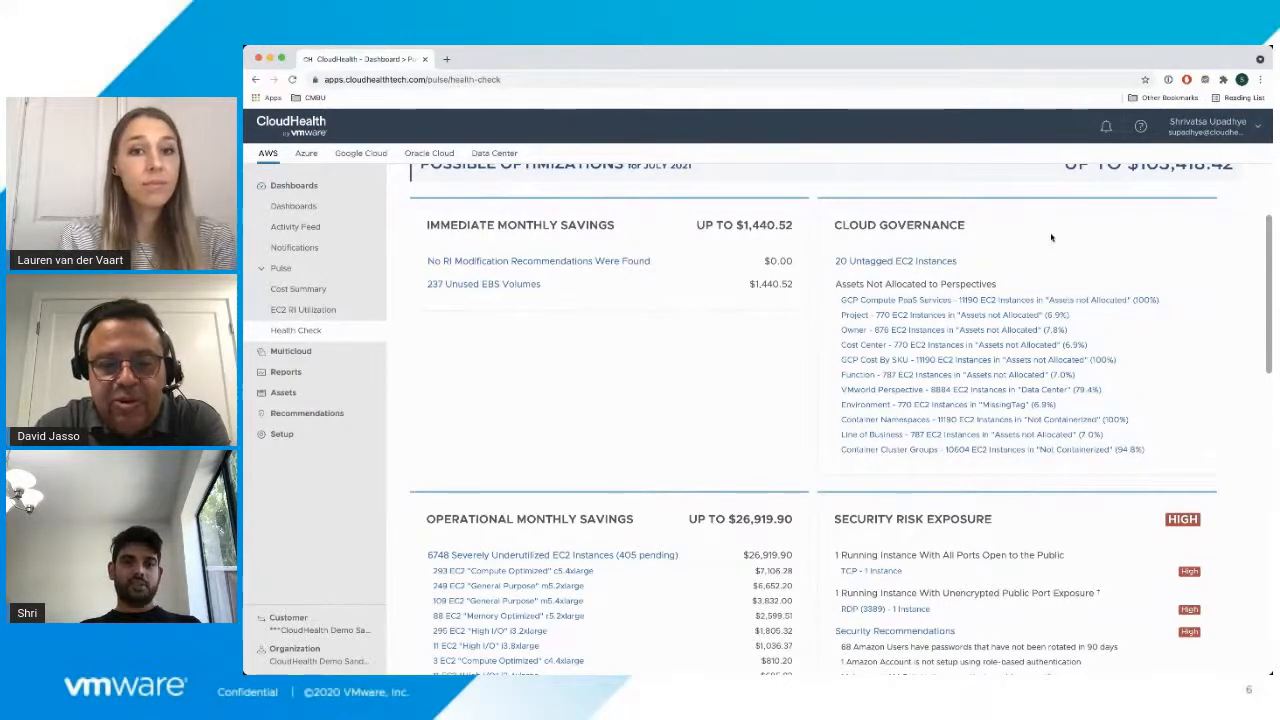
scroll(1051, 237, down, 5)
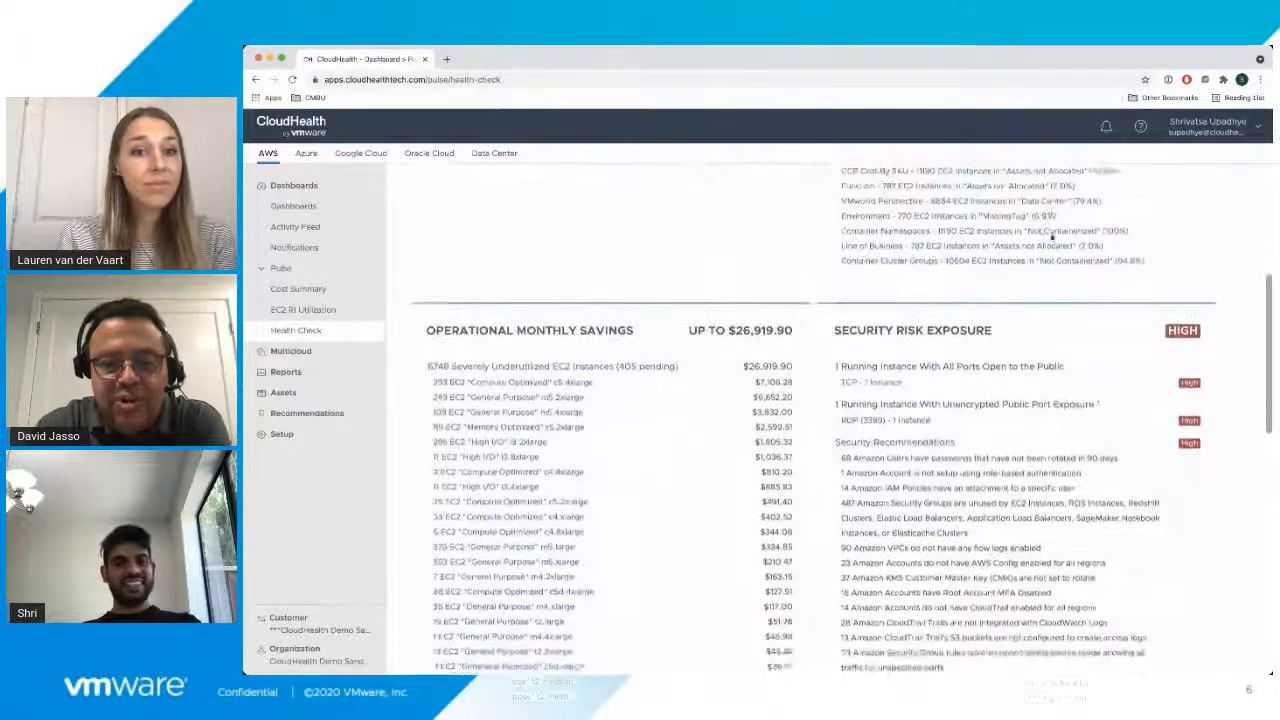
- Review the Security Risk Exposure section of the Health Check, including its overall risk rating and the Security Recommendations list
scroll(1051, 237, up, 1)
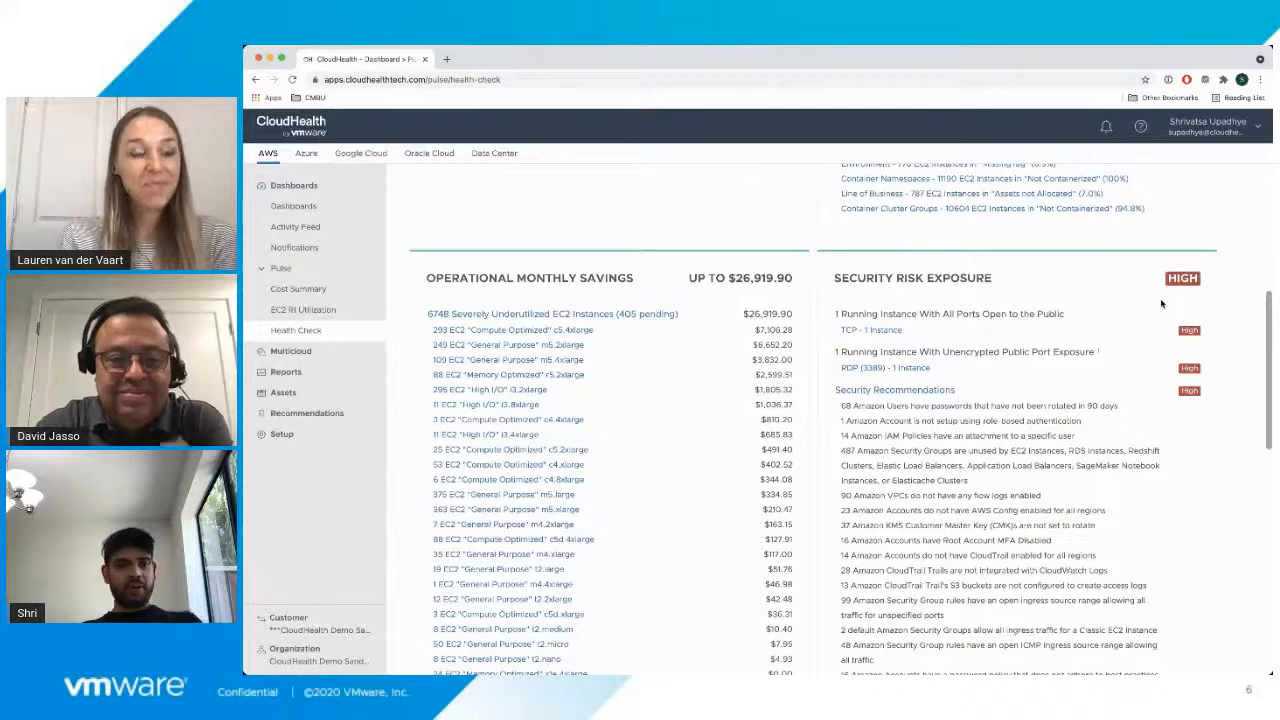
scroll(1042, 399, down, 3)
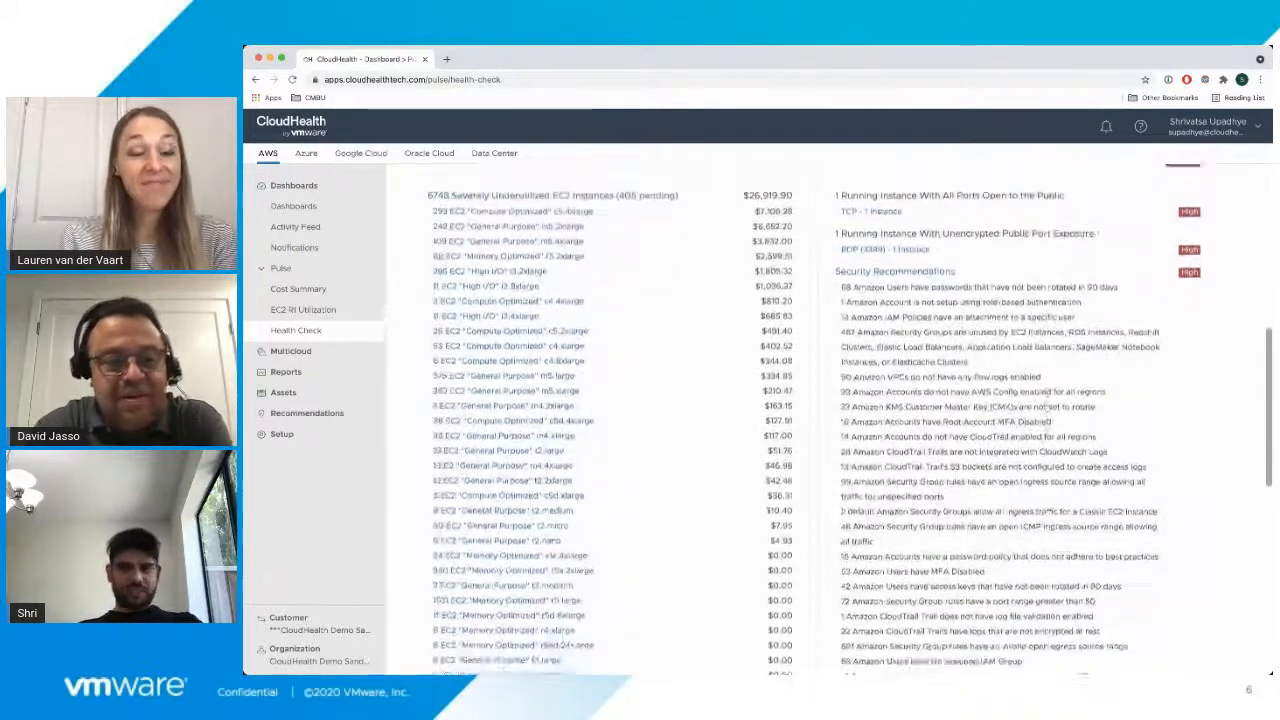
scroll(1047, 432, up, 2)
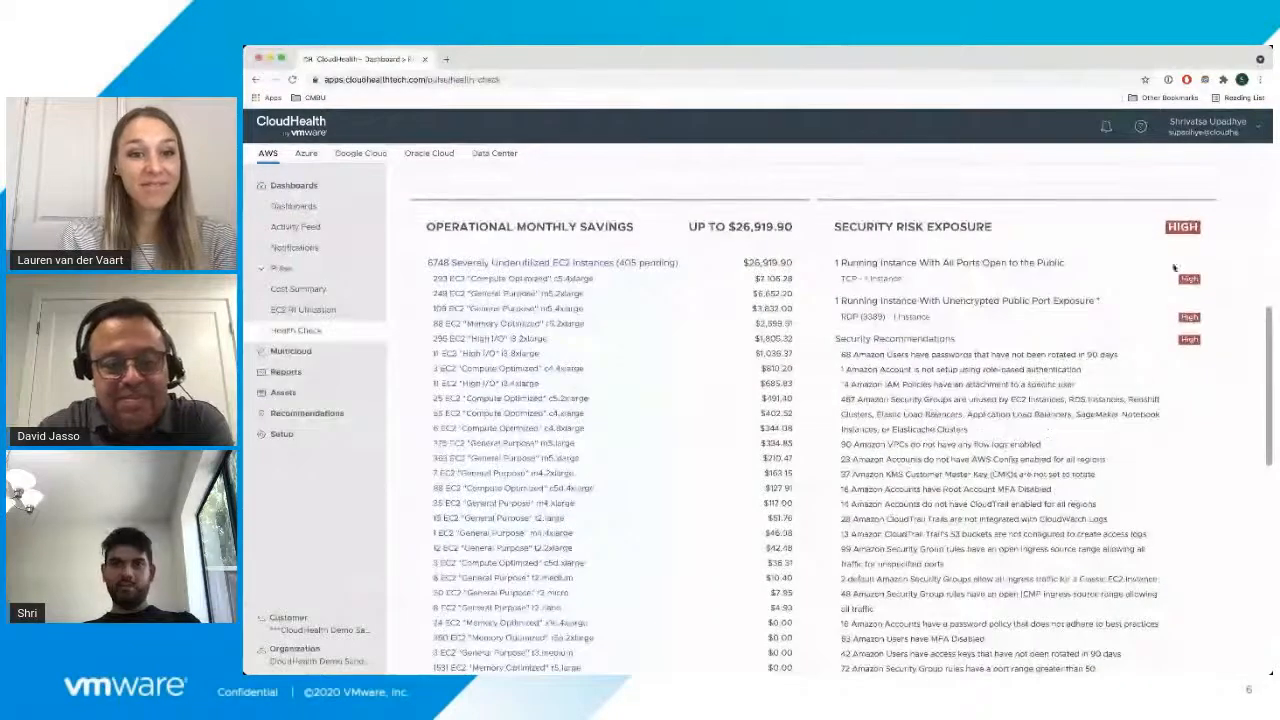
drag(1207, 229, 1171, 227)
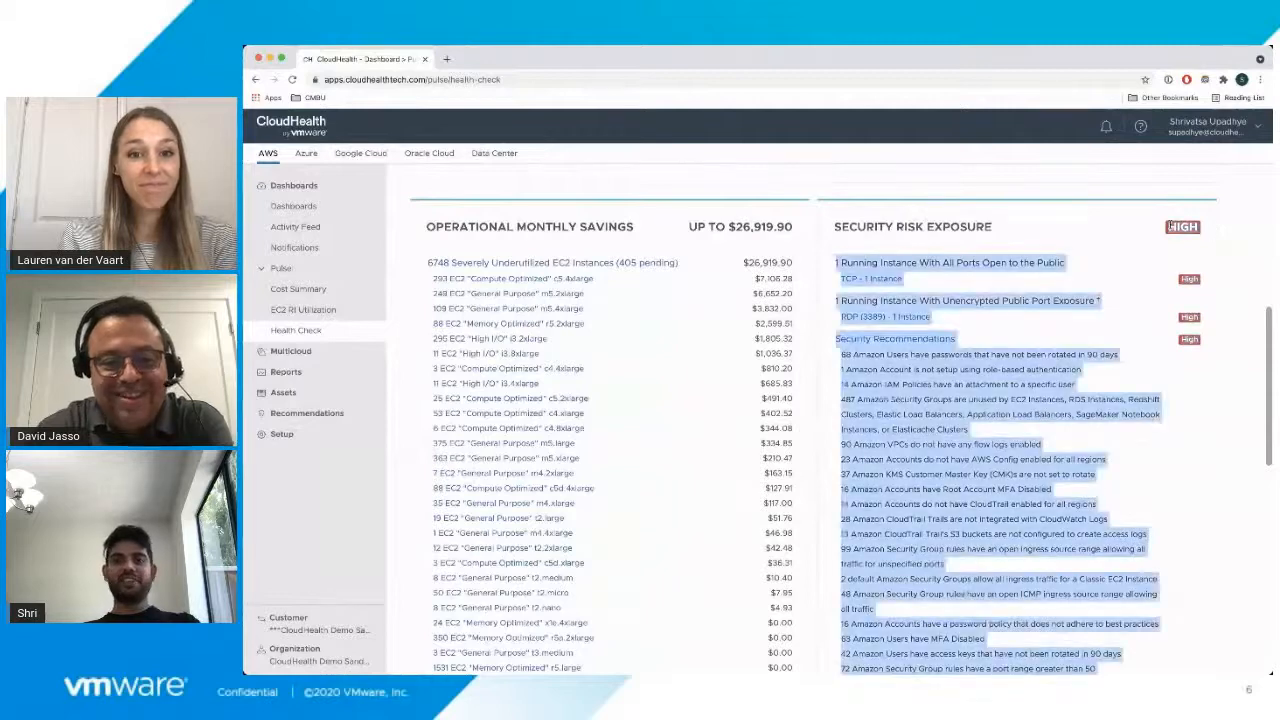
click(1100, 242)
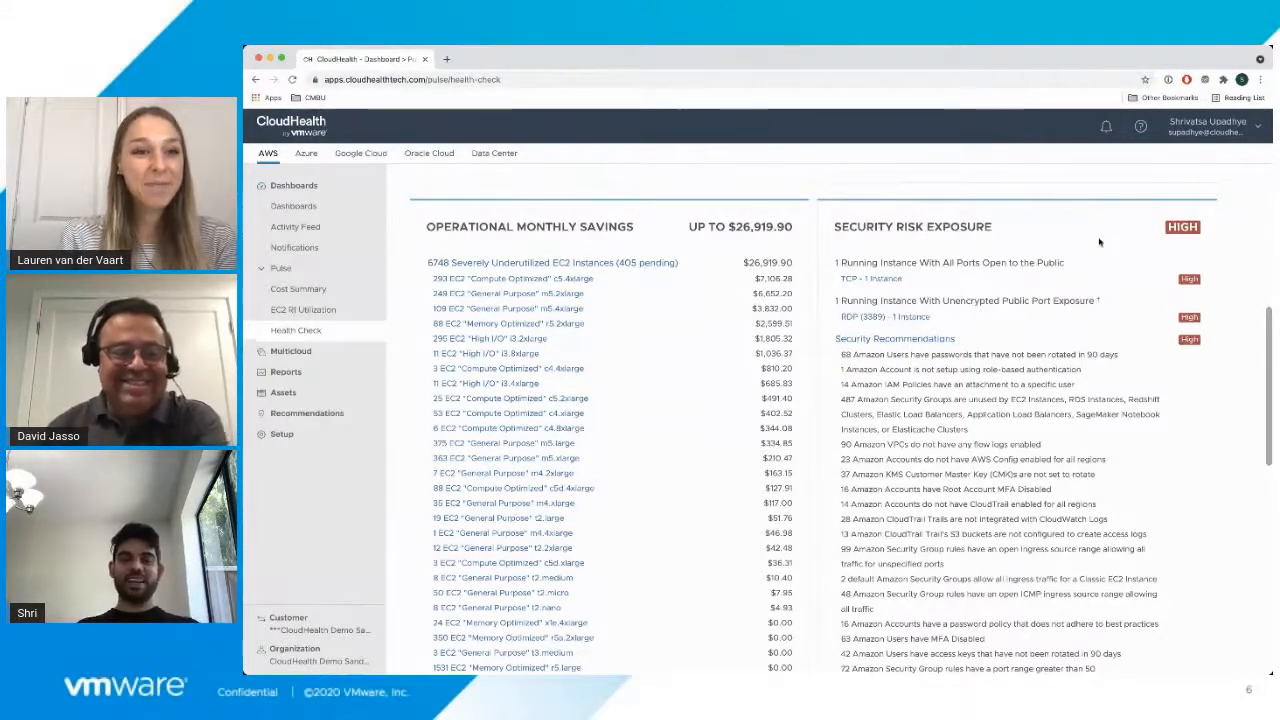
- Look through the Operational Monthly Savings list down to the EBS Volumes entry and the Reservation Management Monthly Savings section
double_click(557, 226)
click(642, 233)
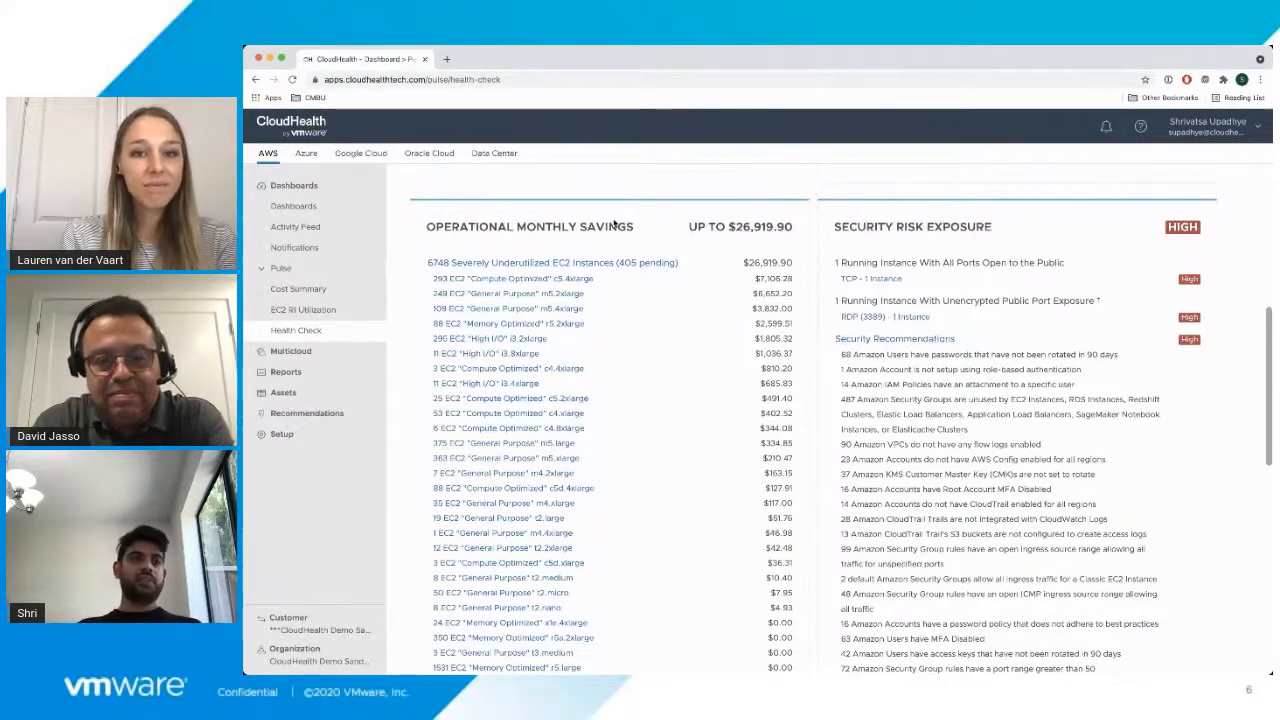
scroll(680, 315, down, 10)
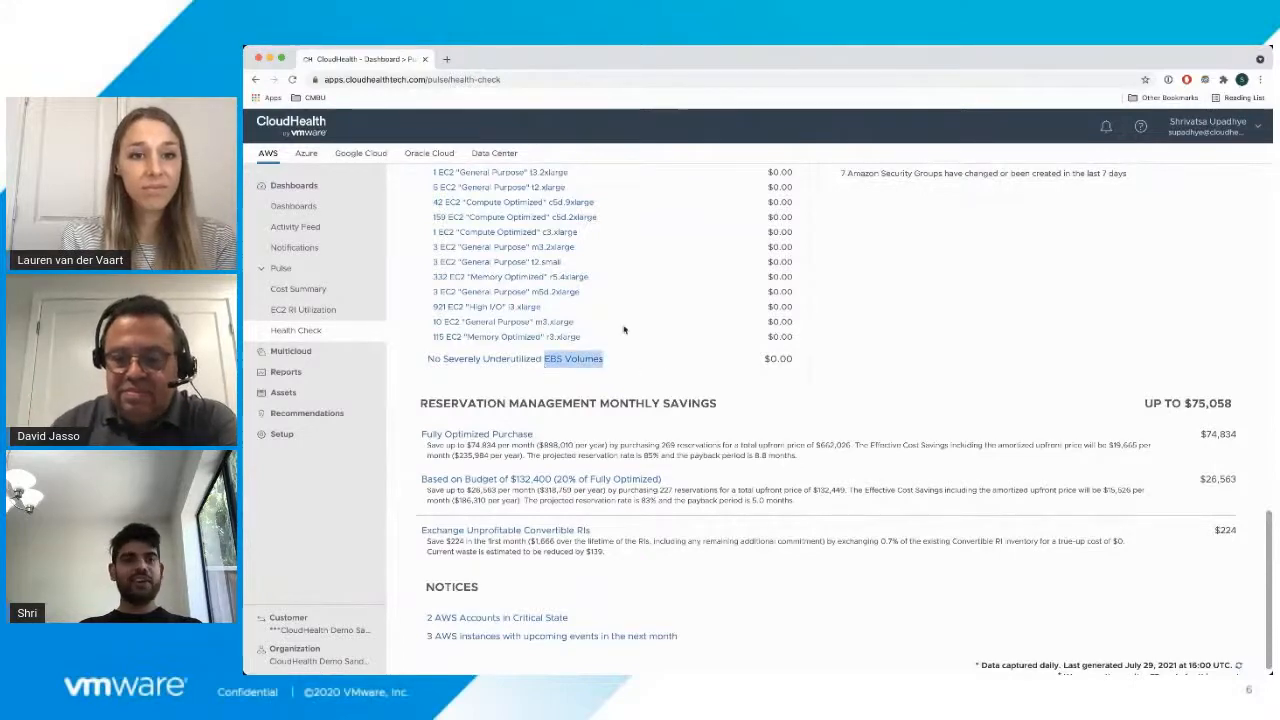
scroll(624, 330, up, 5)
scroll(624, 330, up, 8)
scroll(650, 335, down, 4)
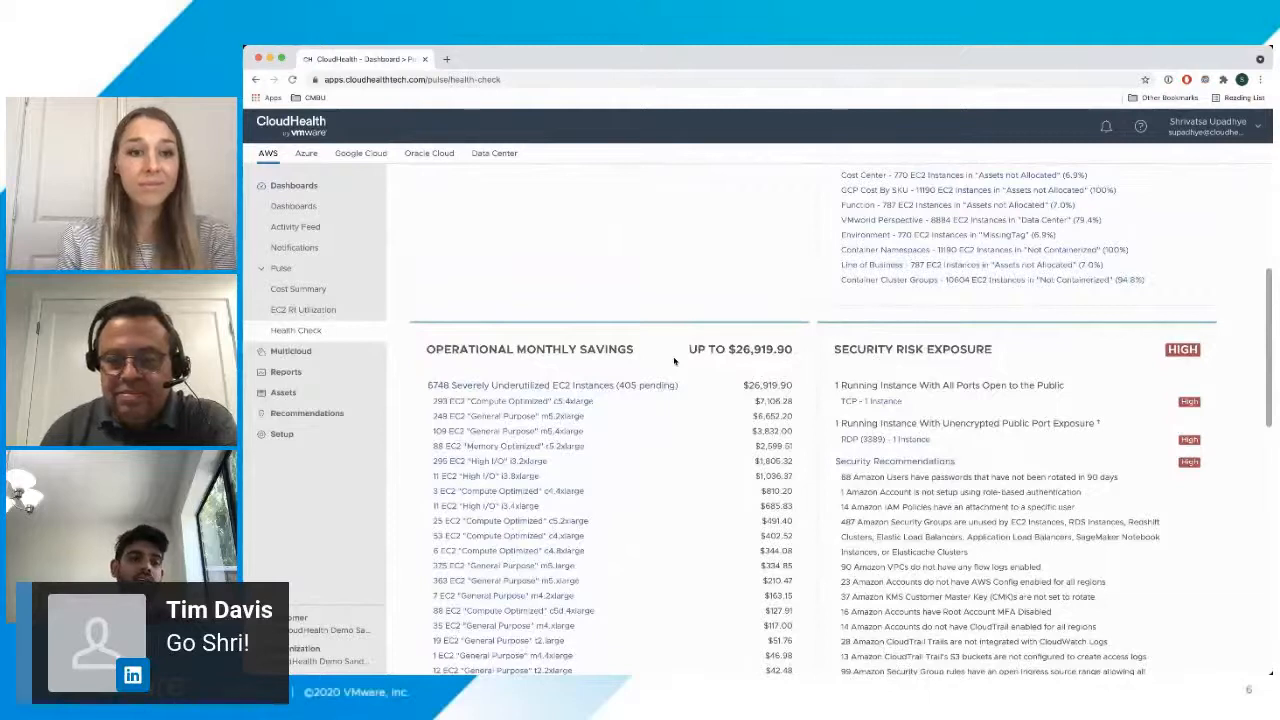
- Open the EC2 Rightsizing list of severely underutilized EC2 instances and check the first instance's recommendation and CPU score details
click(597, 389)
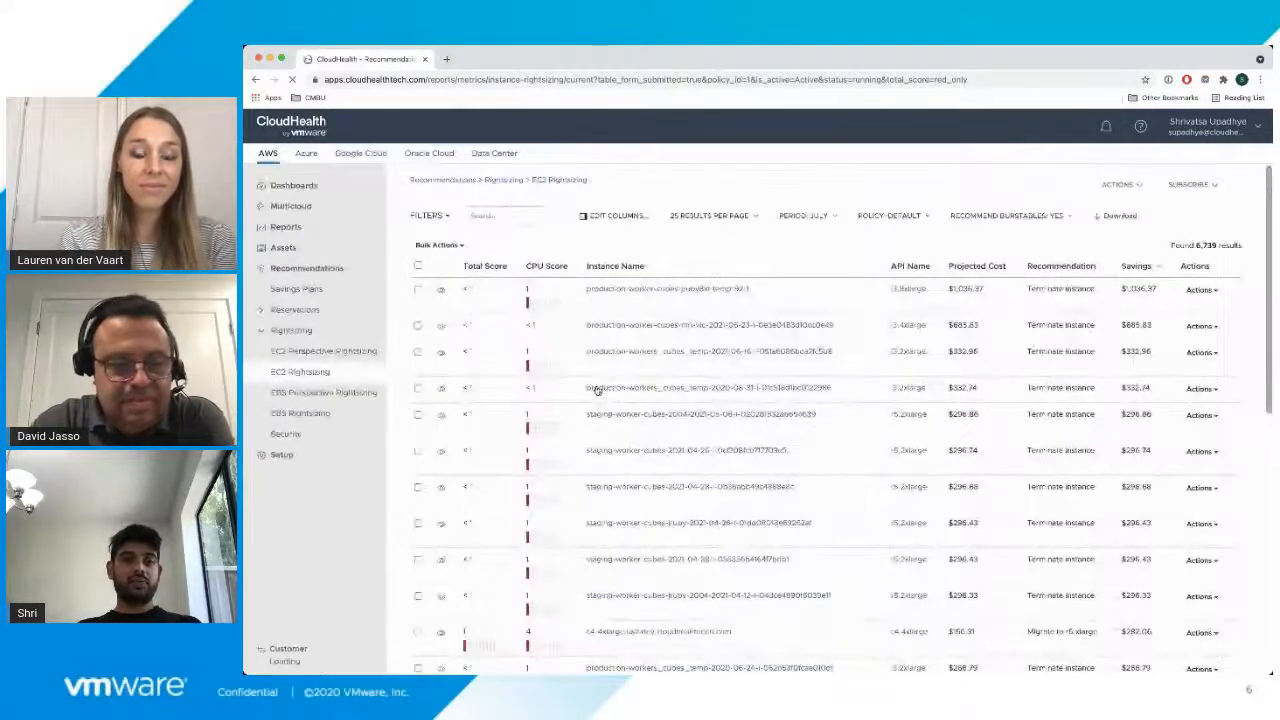
mouse_move(548, 312)
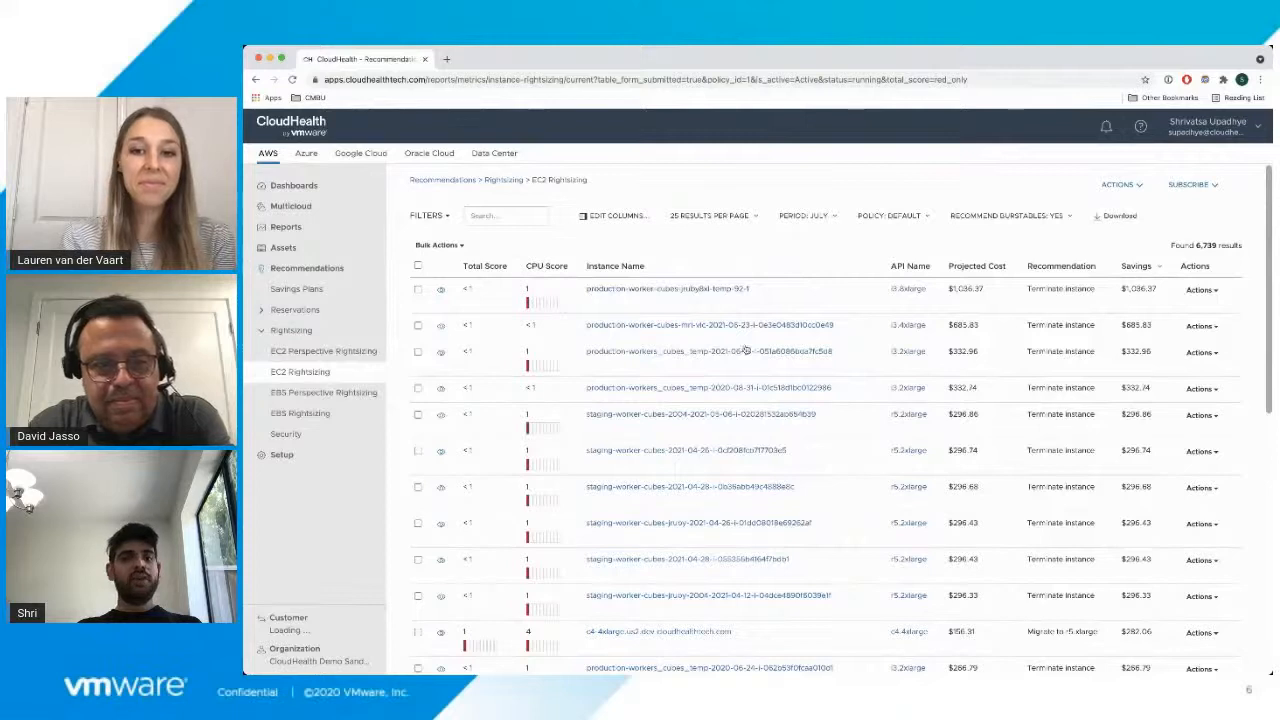
triple_click(1060, 290)
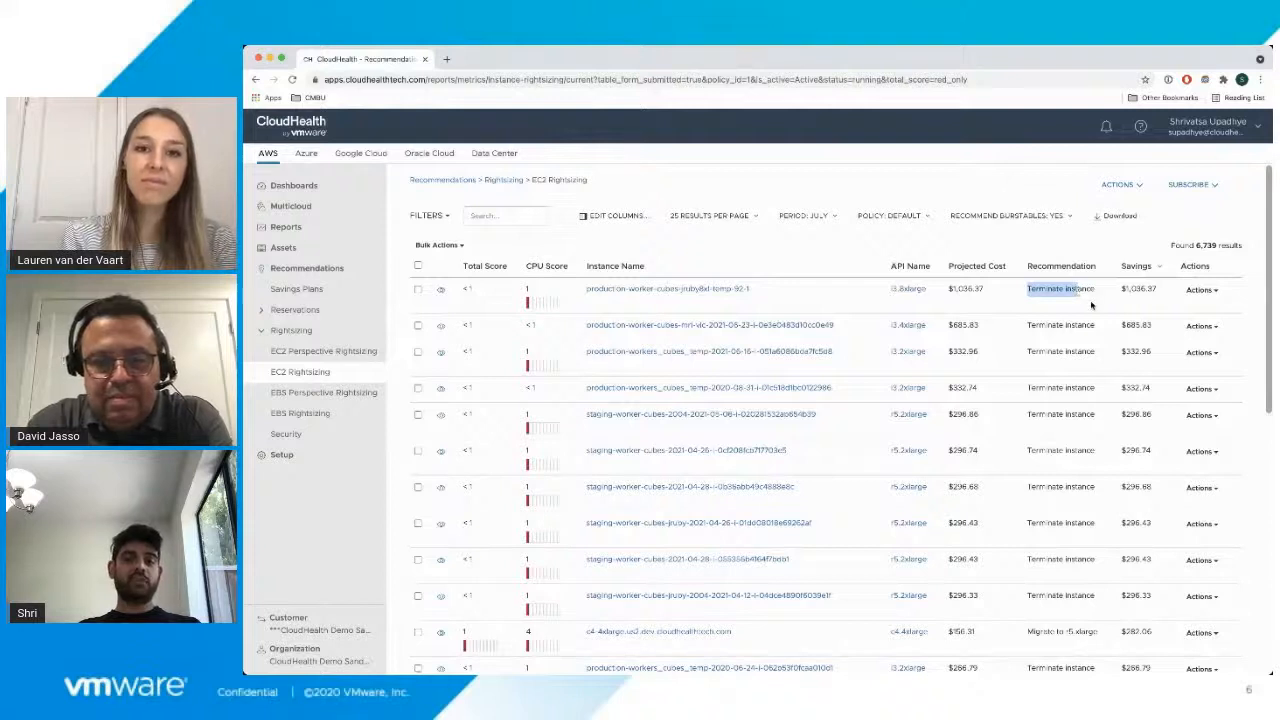
click(1091, 305)
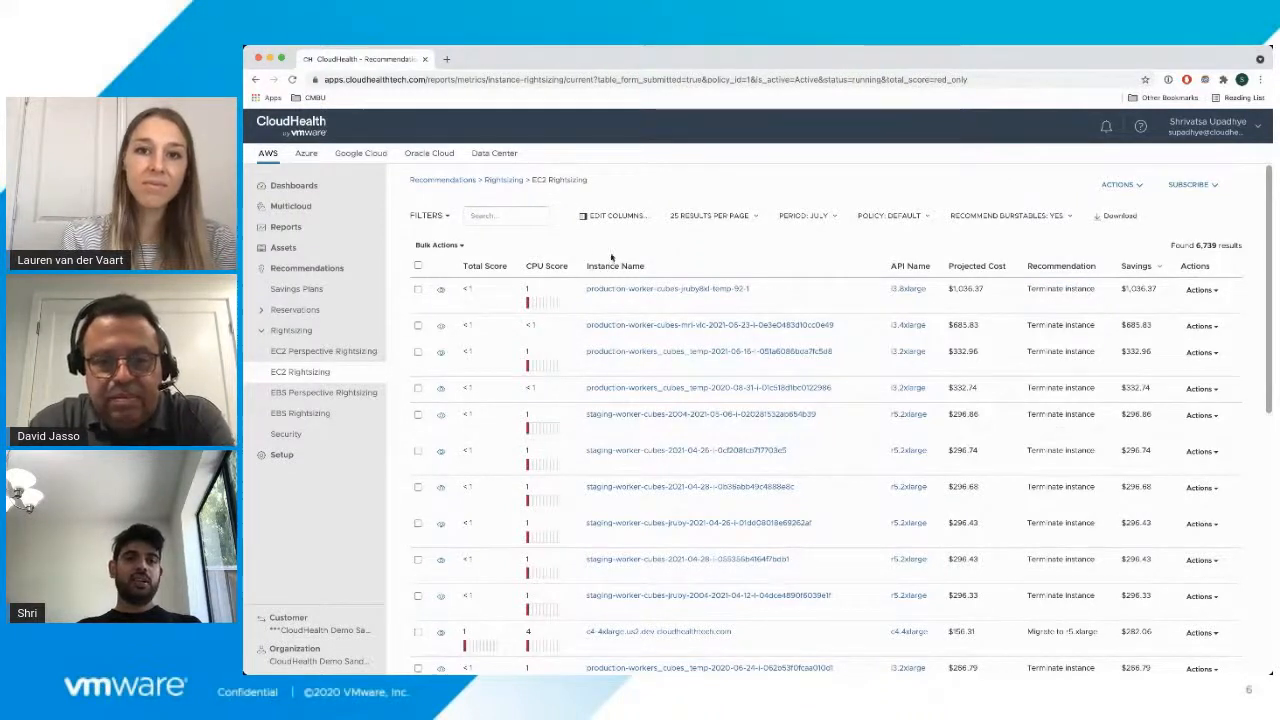
mouse_move(548, 310)
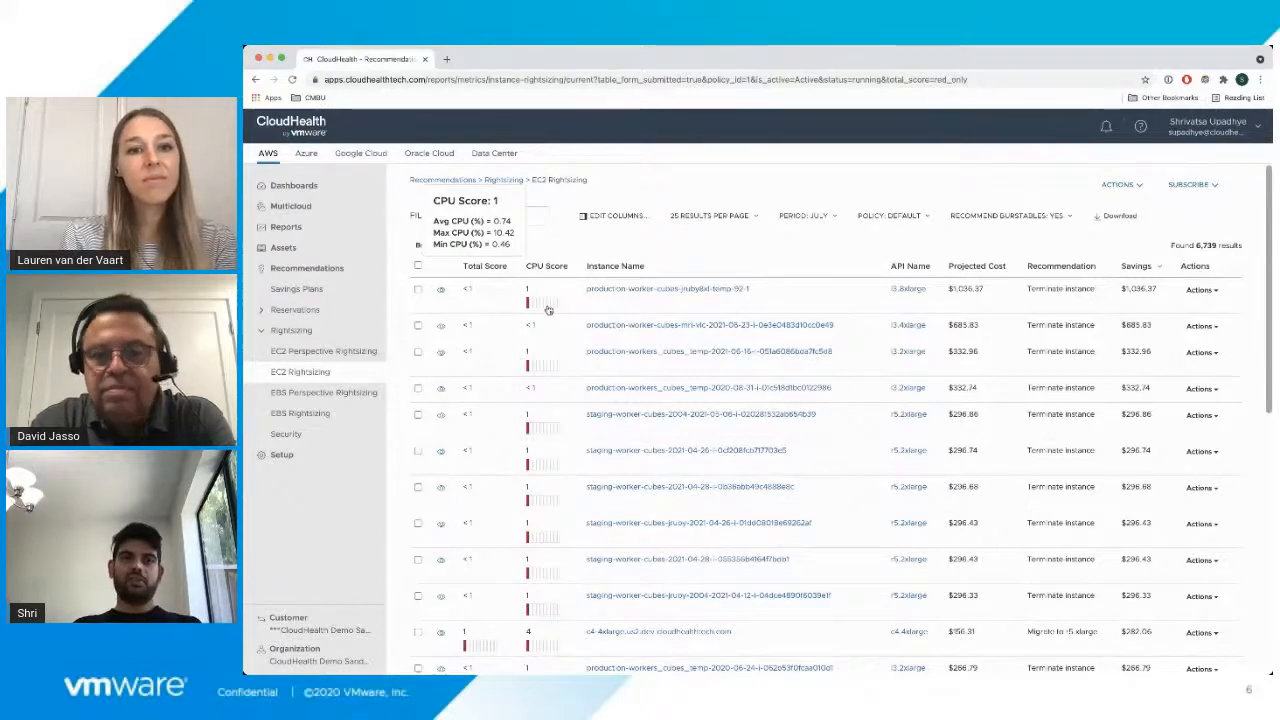
- View the CPU utilization chart of the first c4-4xlarge.us2.dev.cloudhealthtech.com instance with a CPU score of 10, and close it
scroll(548, 310, down, 5)
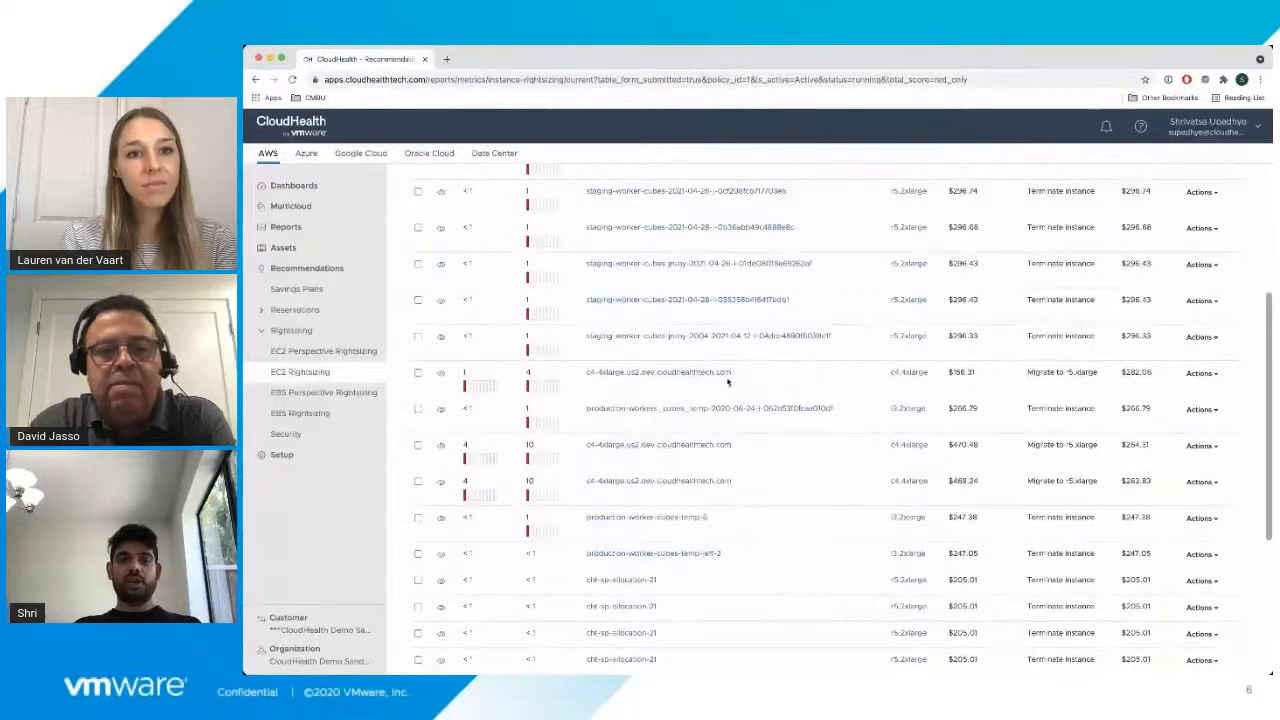
mouse_move(545, 460)
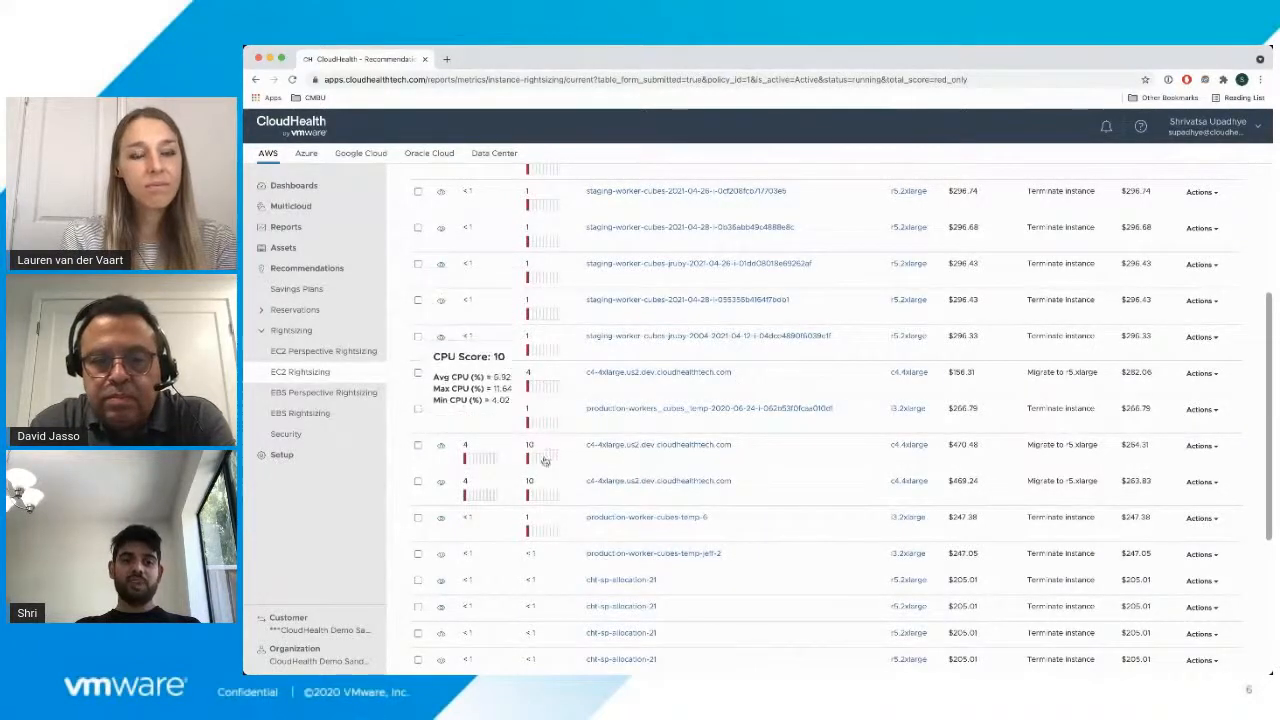
click(547, 465)
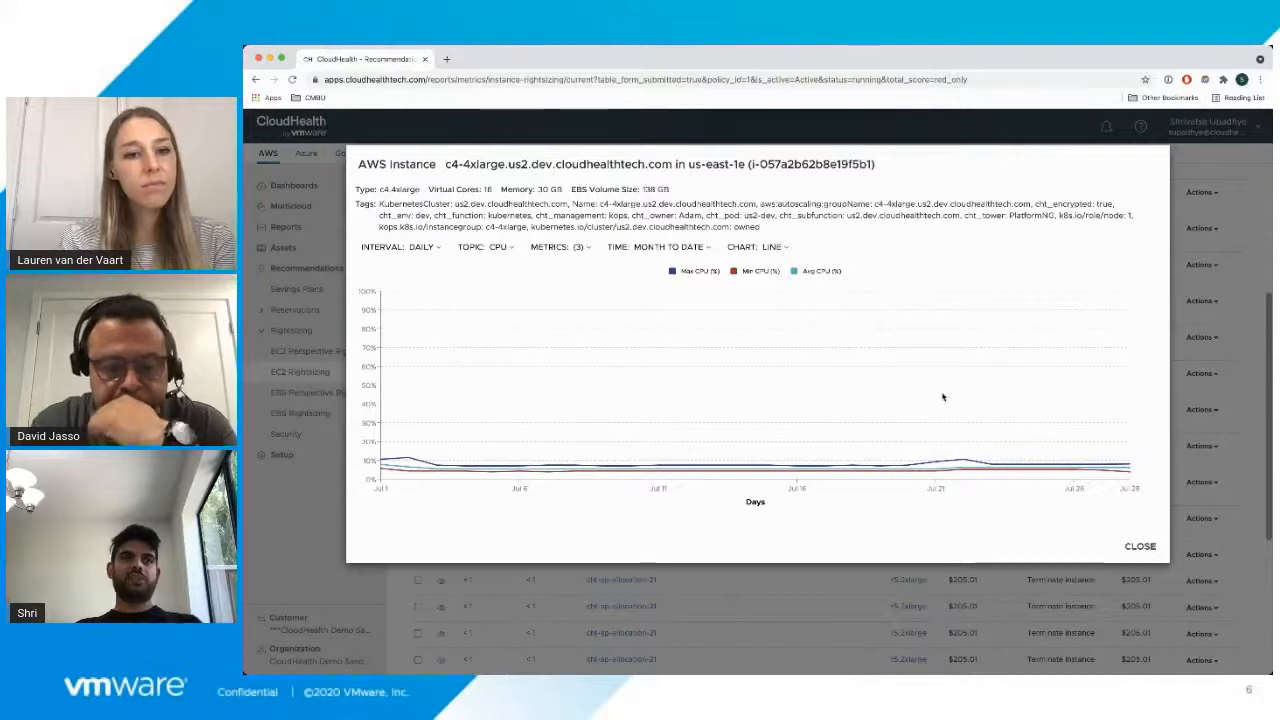
click(1145, 547)
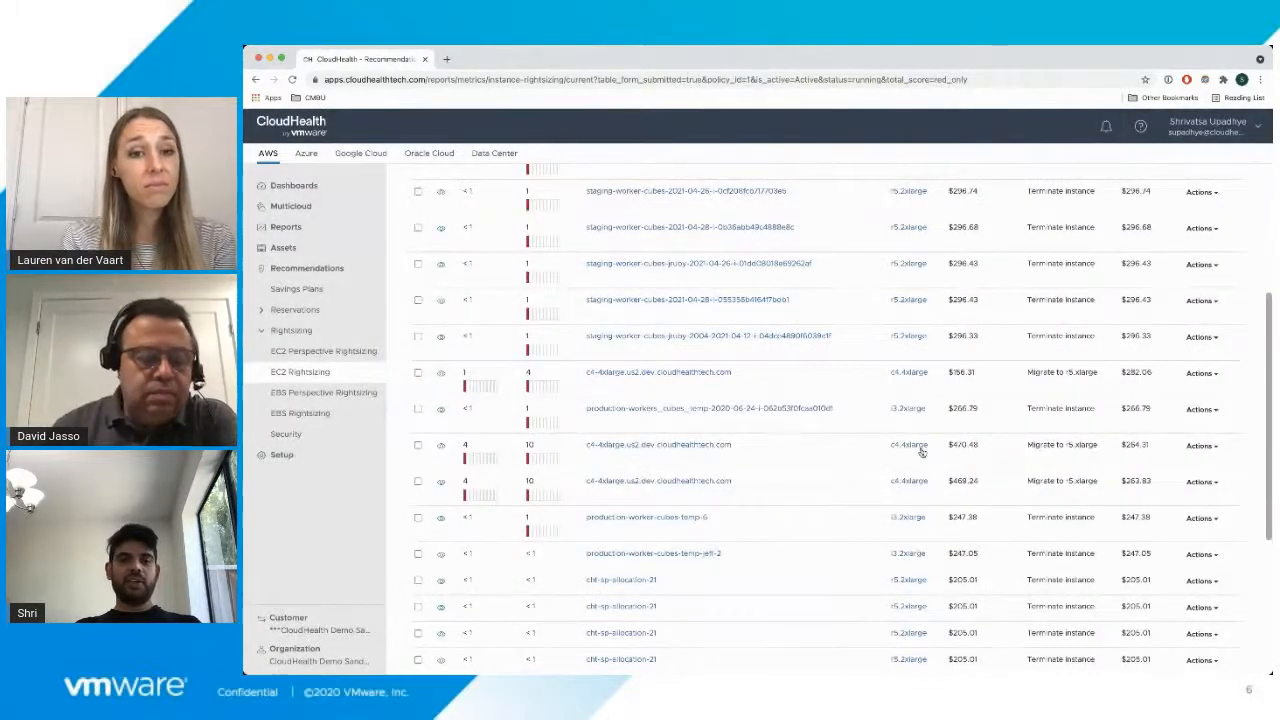
- Compare the same instance's current API name with its recommended migration type and check the corresponding savings
drag(934, 451, 891, 450)
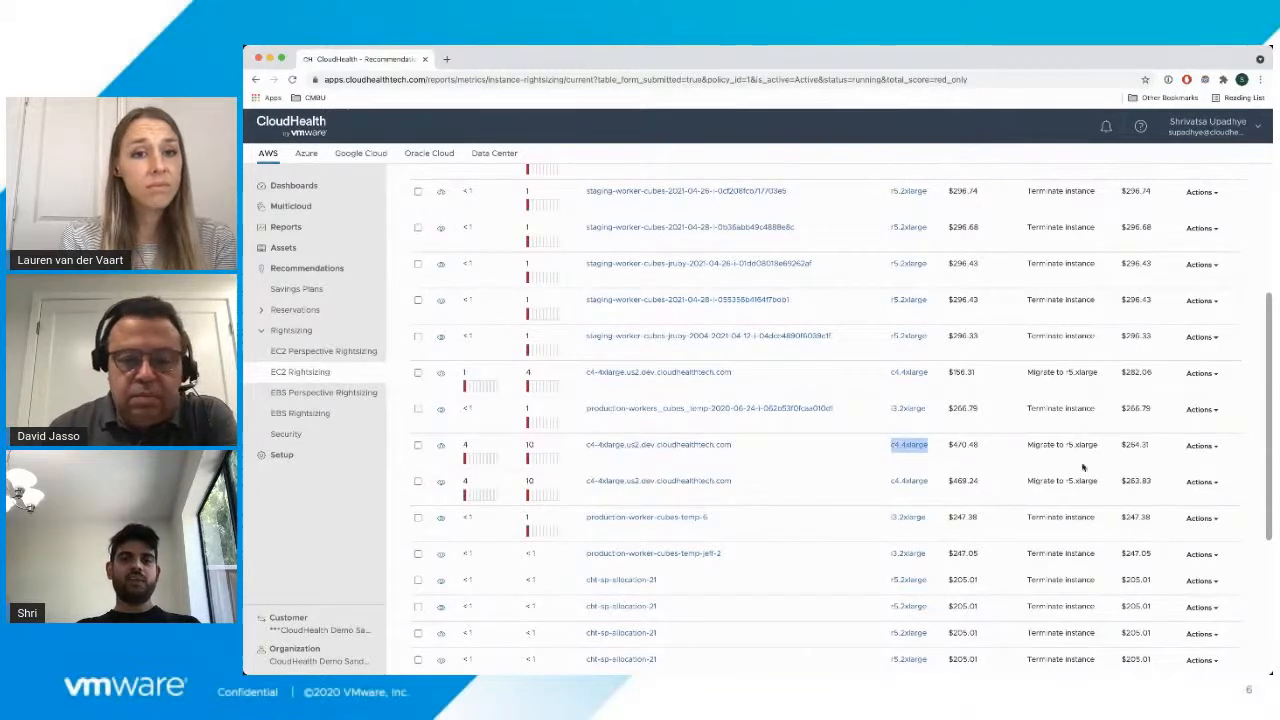
drag(1099, 452, 1073, 453)
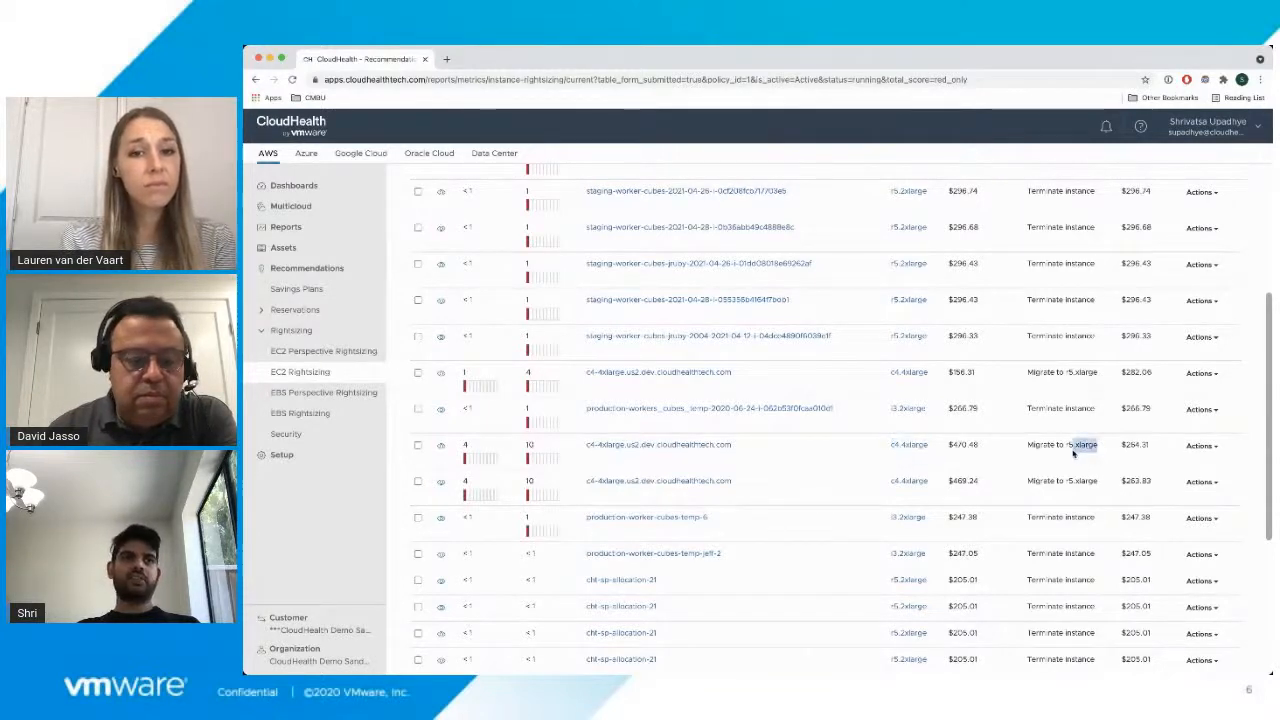
click(1077, 460)
drag(1151, 451, 1121, 448)
click(1125, 470)
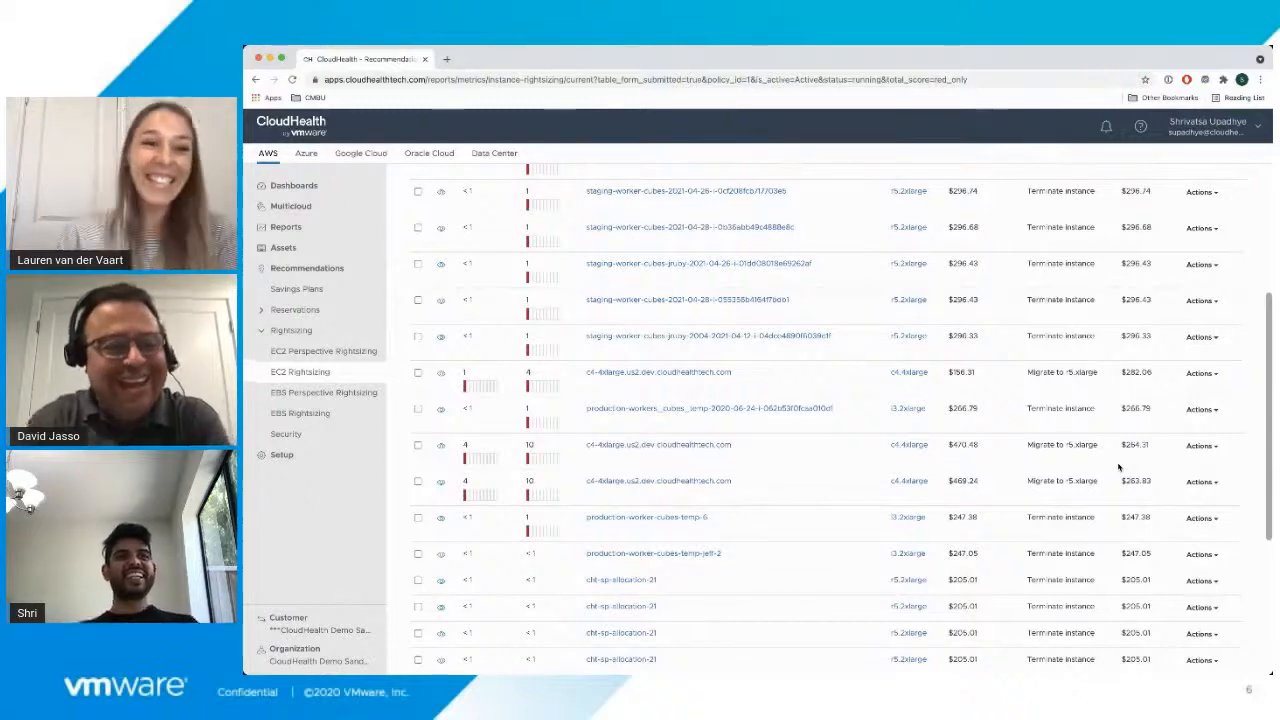
- Show the available actions for that c4.4xlarge instance, including Run Lambda Function, and dismiss the list without choosing one
click(1209, 448)
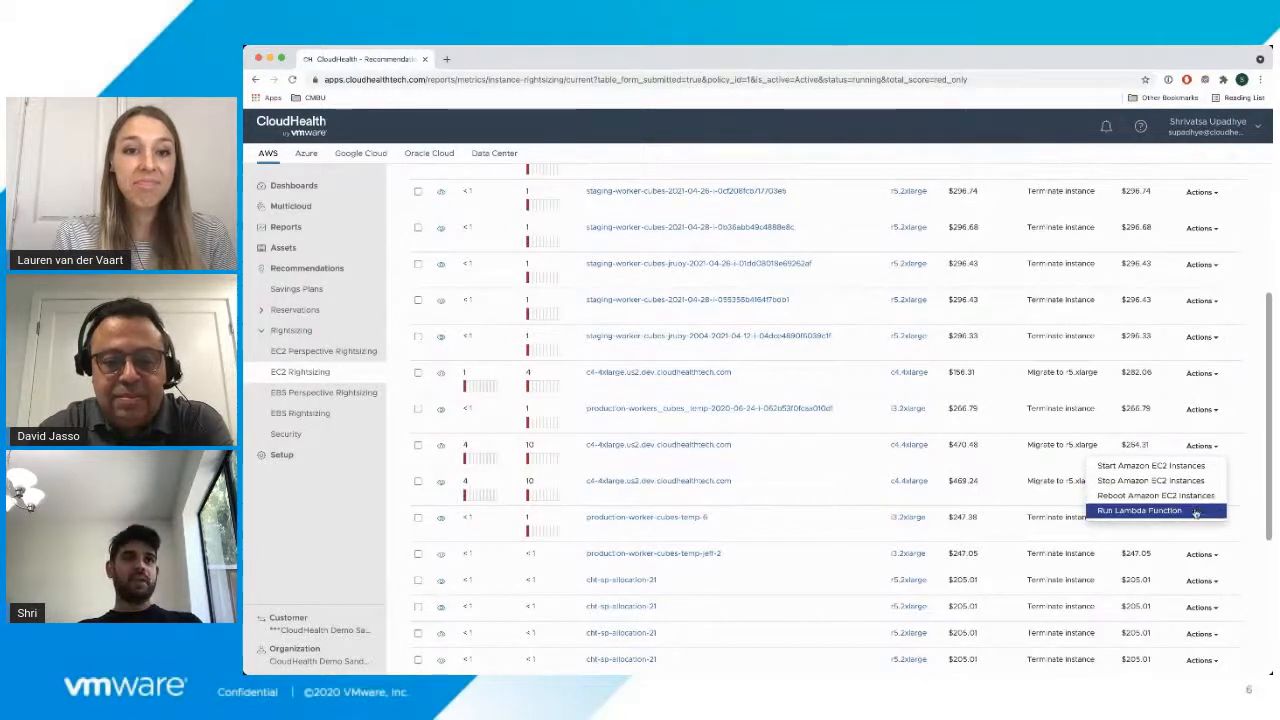
click(1248, 423)
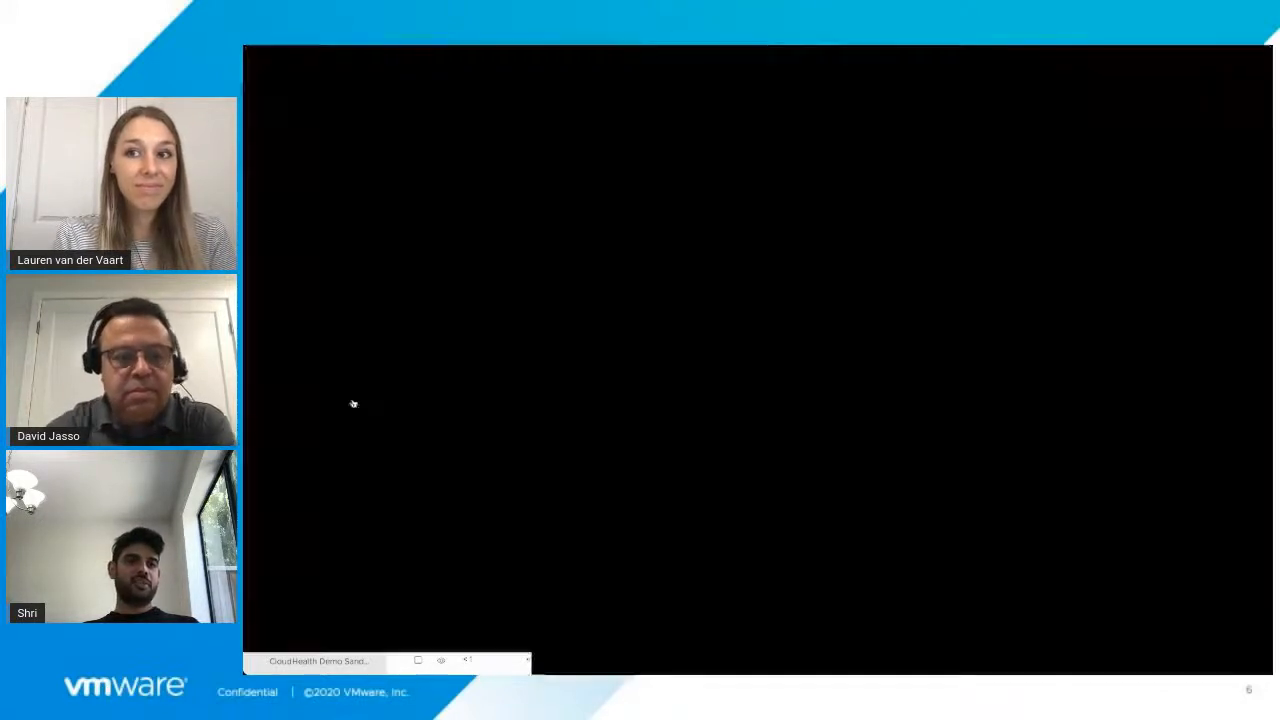
click(261, 332)
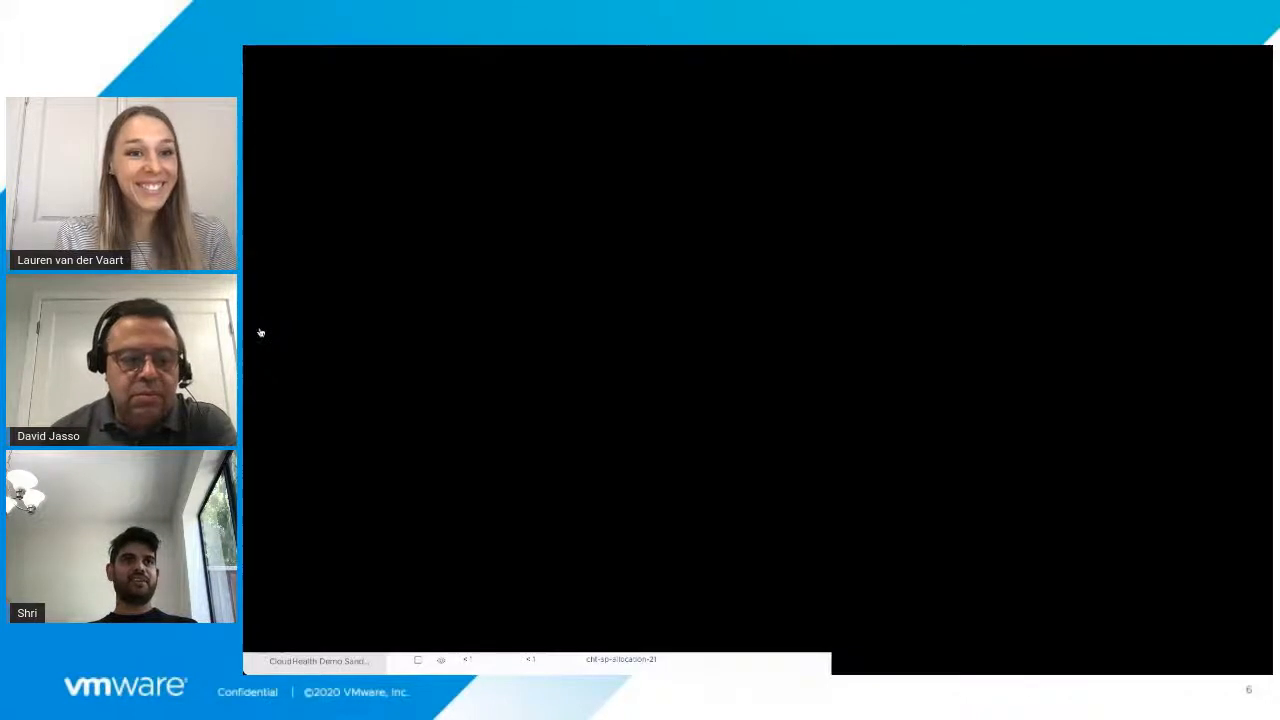